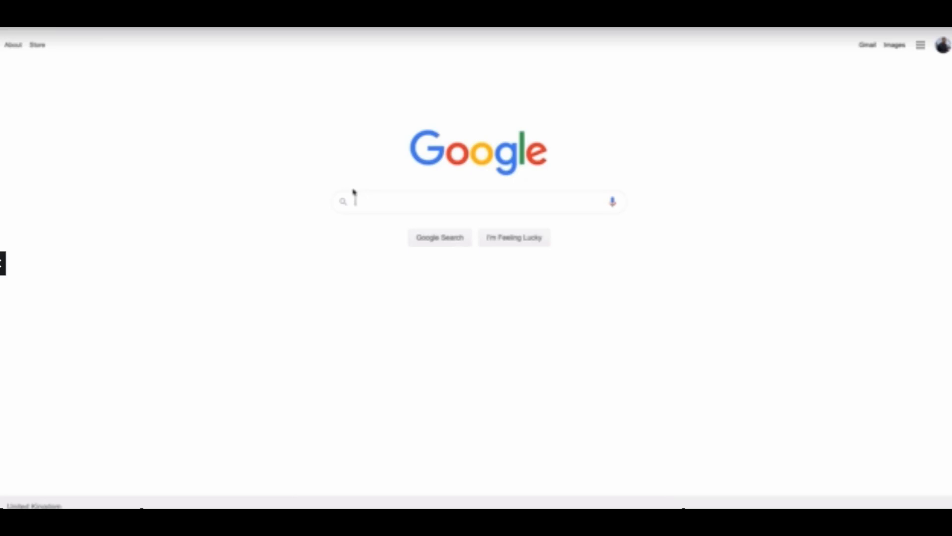
Search Google for "travel yoga mat".
text(trab)
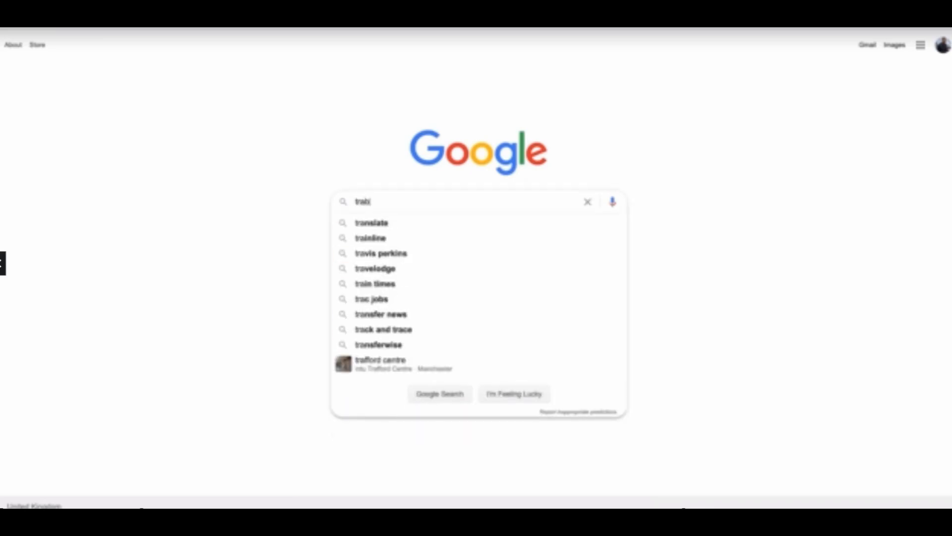
text(el)
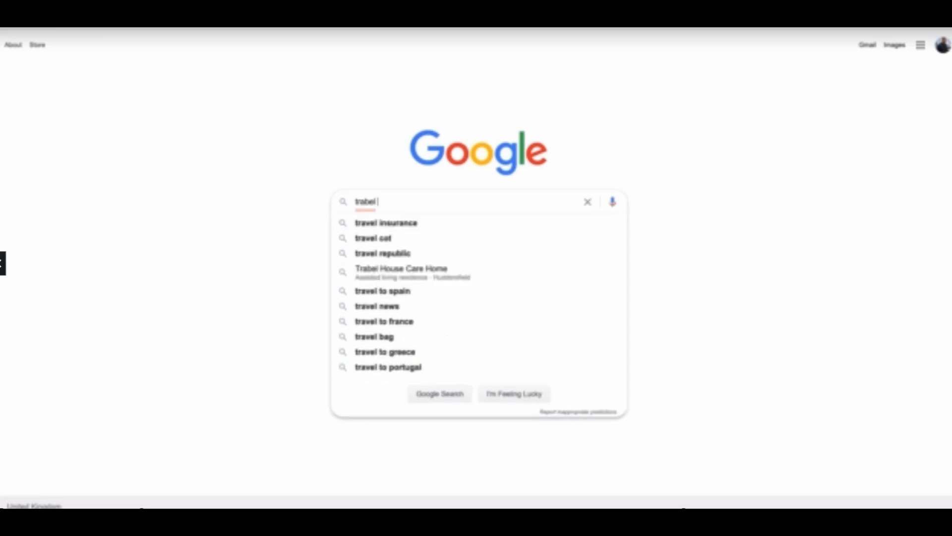
key(BackSpace)
key(BackSpace)
key(BackSpace)
key(BackSpace)
text(vel)
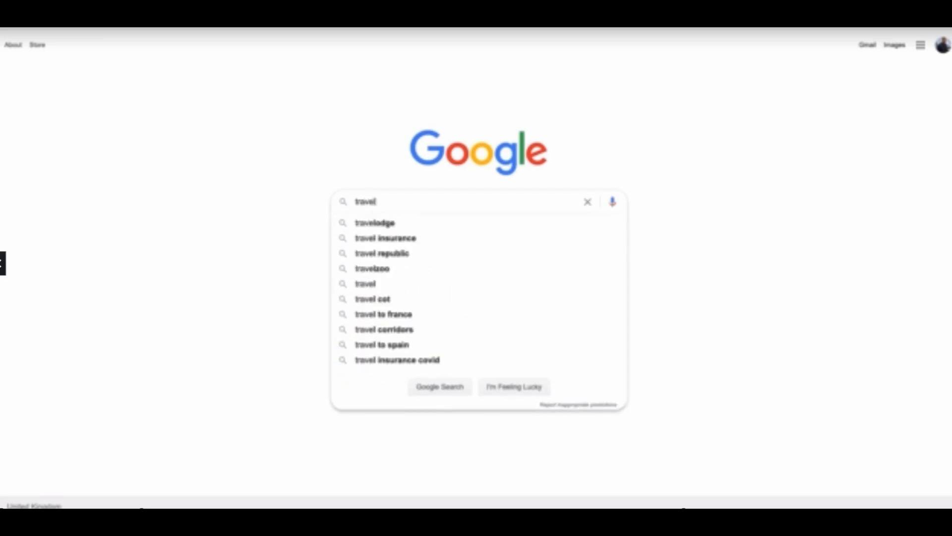
text( y)
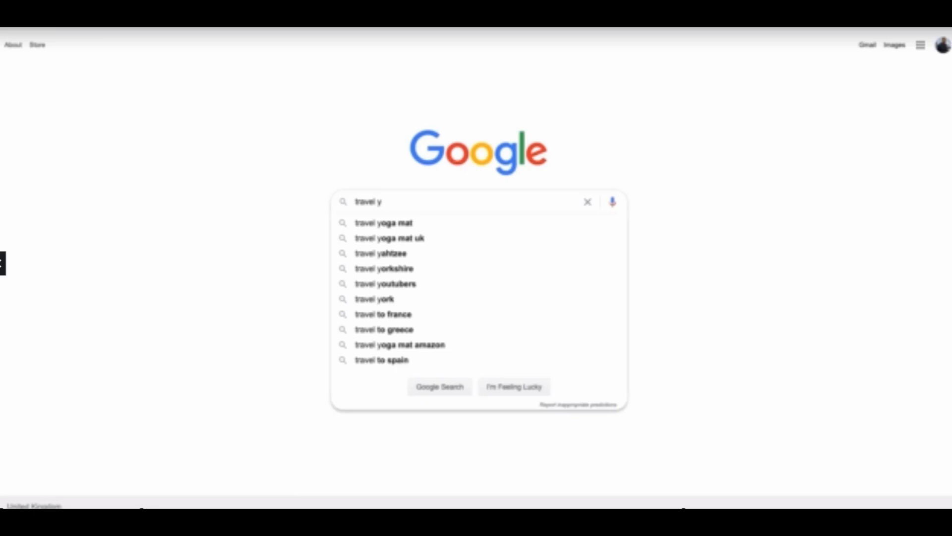
key(Down)
key(Return)
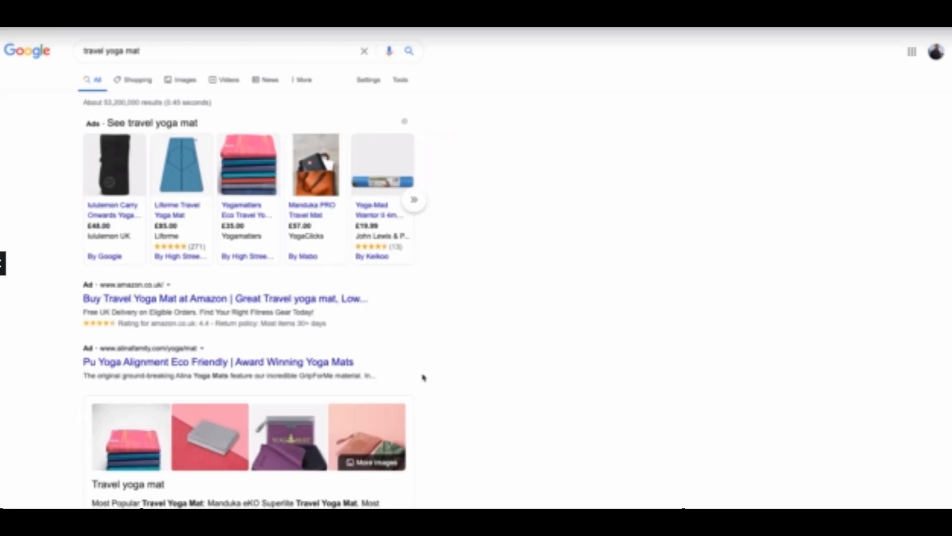
Find the organic result "Travel Yoga Mat: Amazon.co.uk" and copy its link address.
scroll(423, 378, down, 2)
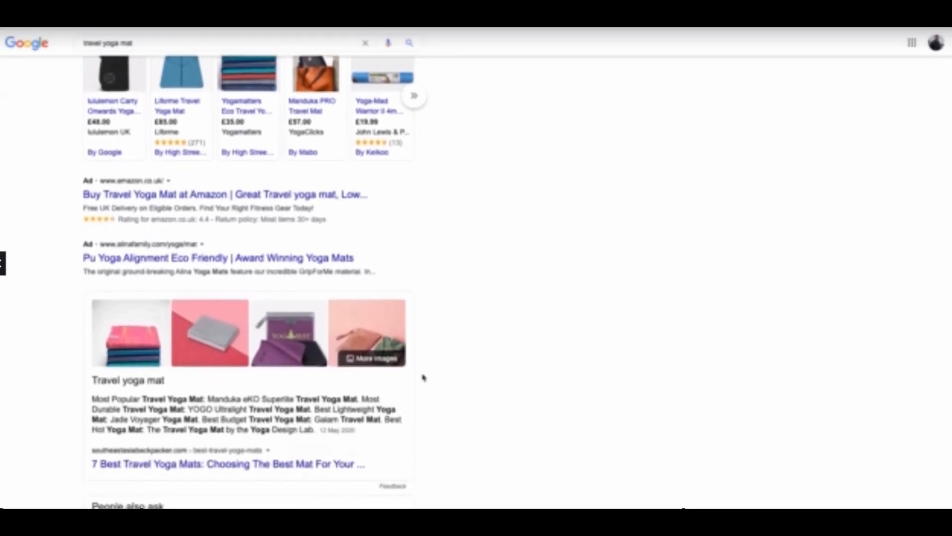
scroll(423, 378, down, 3)
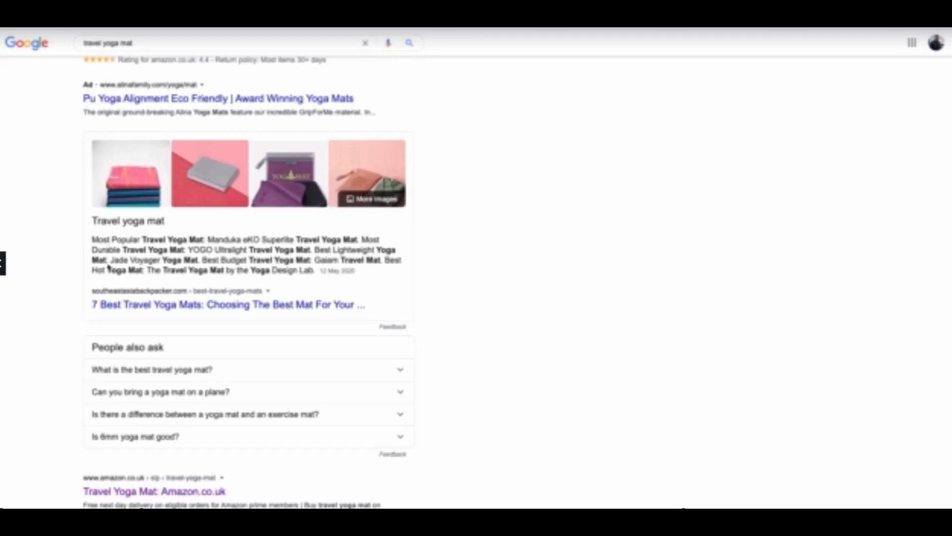
scroll(105, 269, down, 1)
scroll(106, 270, down, 3)
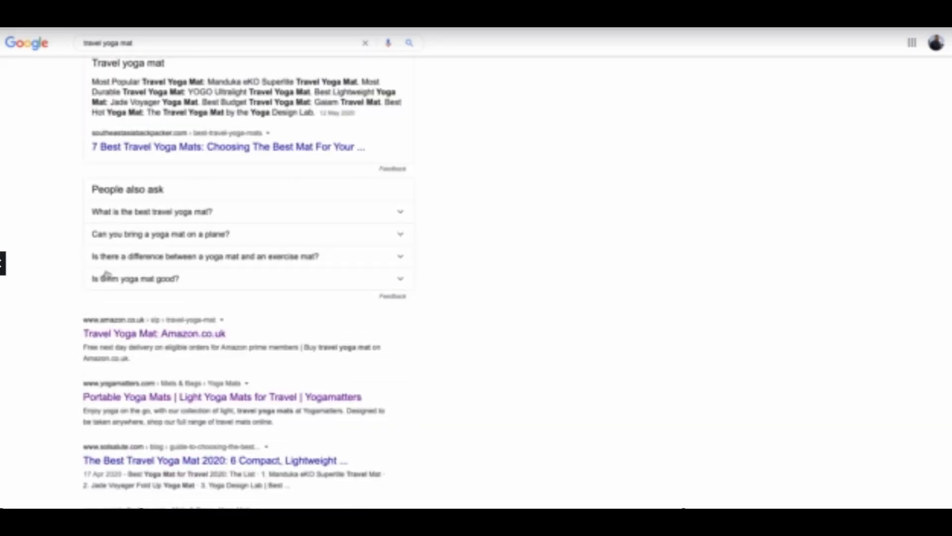
scroll(106, 274, down, 3)
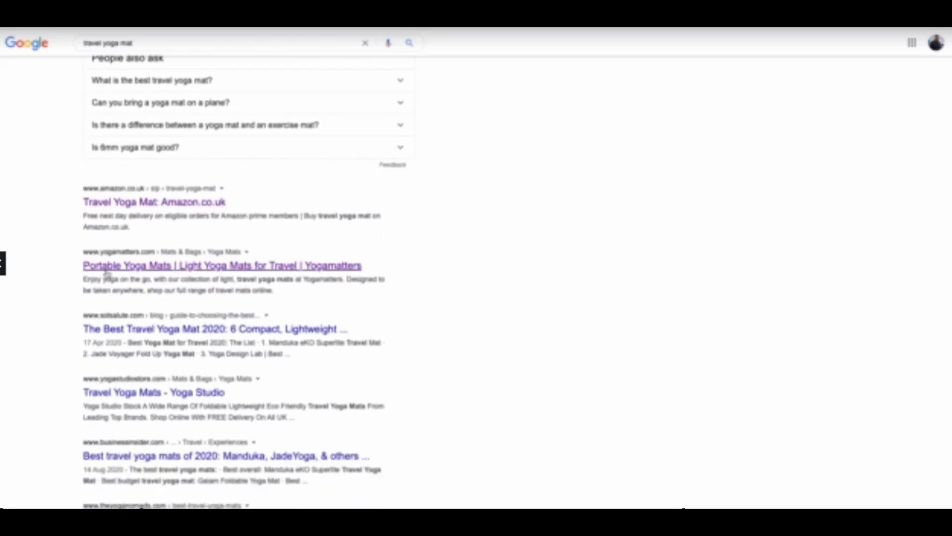
scroll(106, 272, down, 1)
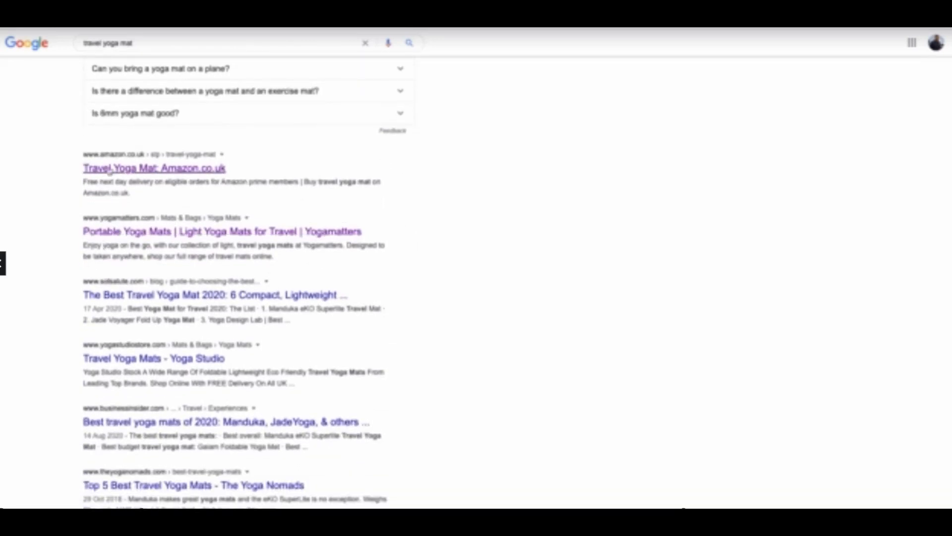
right_click(196, 170)
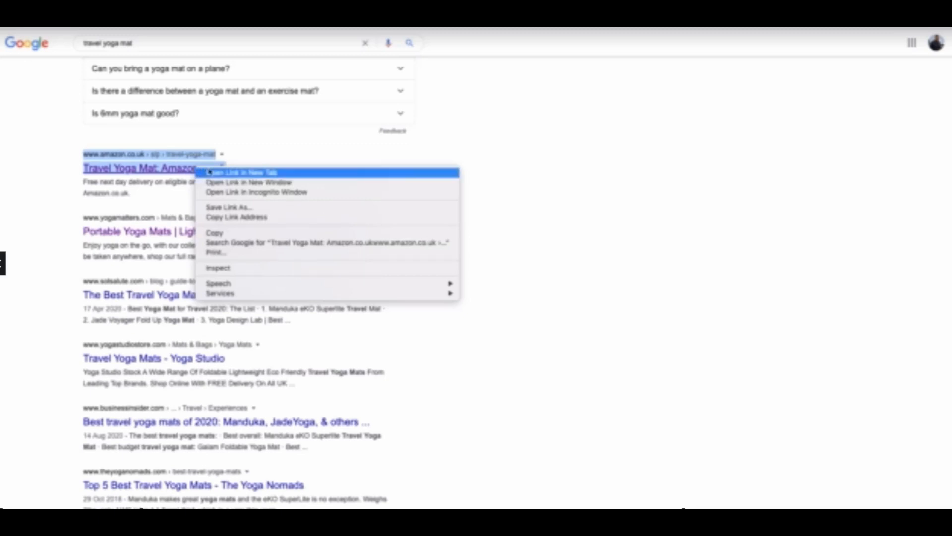
click(248, 218)
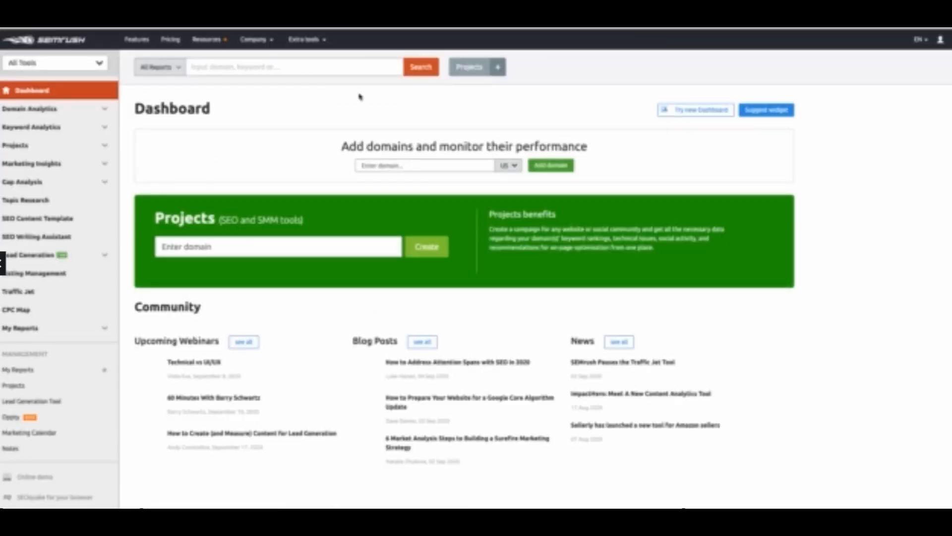
In SEMrush, search all reports for the copied Amazon.co.uk travel yoga mat page URL.
click(306, 68)
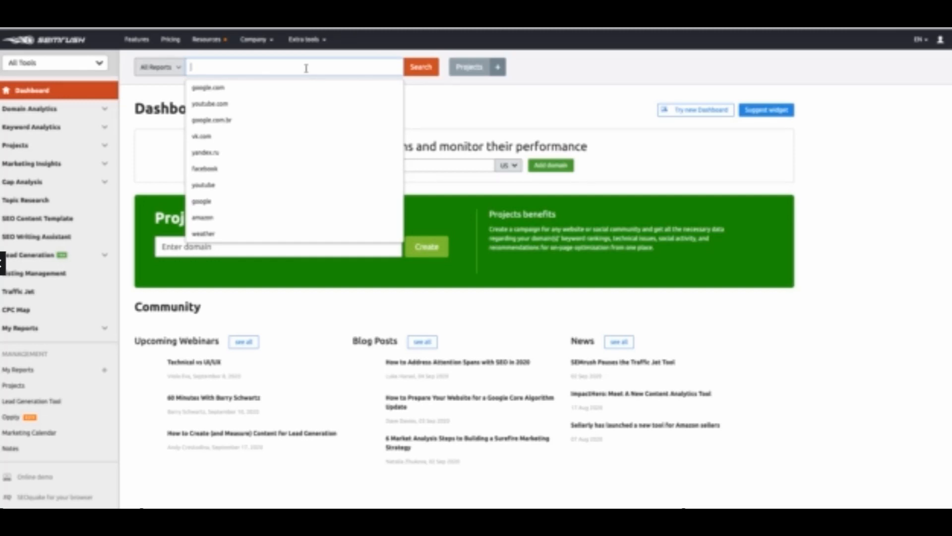
text(https://www.amazon.co.uk/slp/travel-yoga-mat/4hdjpn96f3eh8nd)
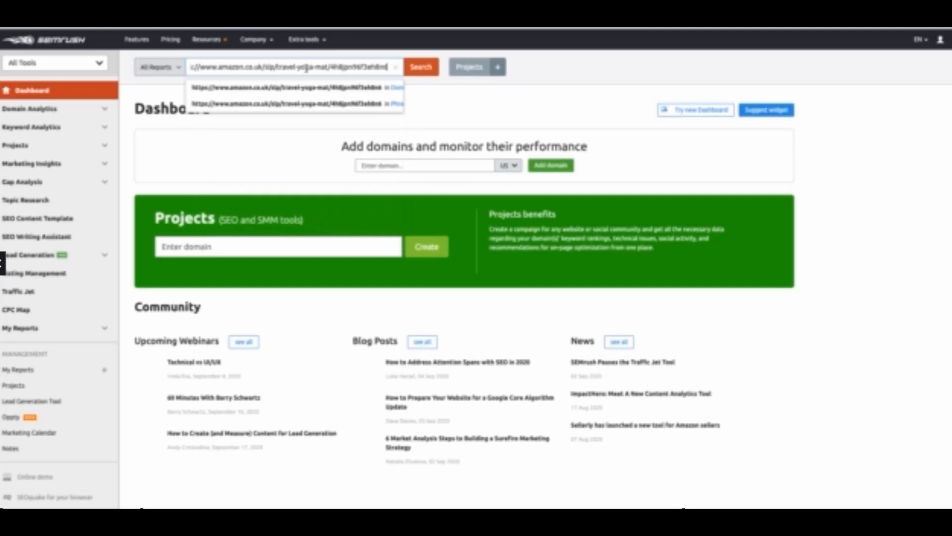
click(421, 67)
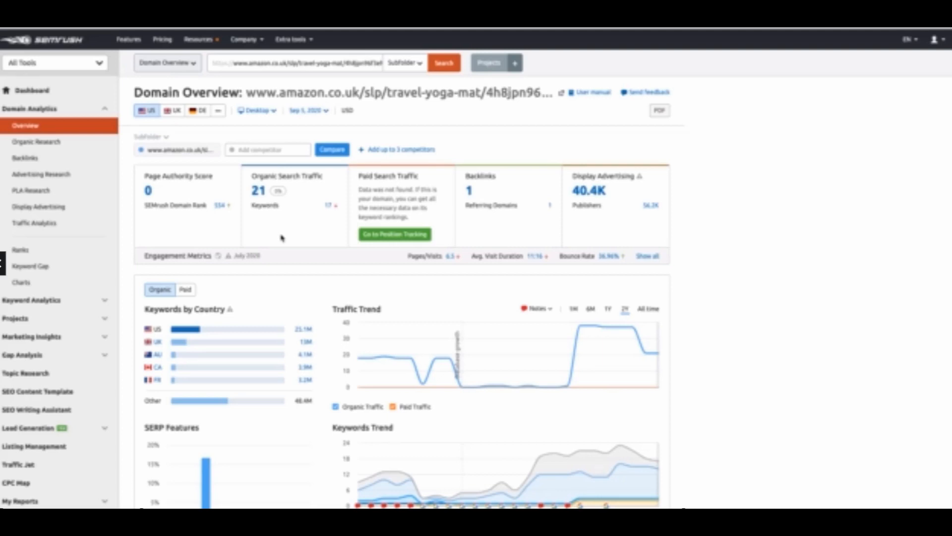
Open the full details of the Top Organic Keywords from the page's domain overview.
scroll(282, 238, down, 4)
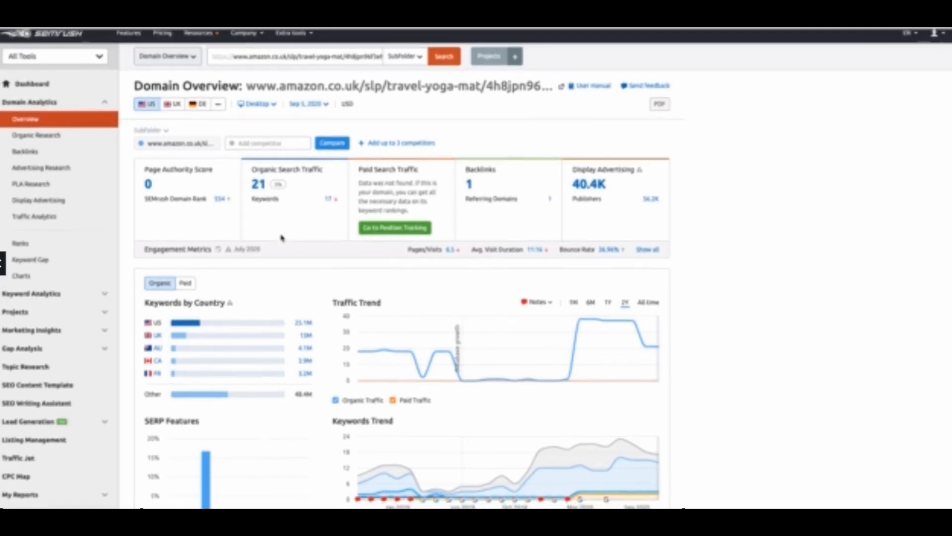
scroll(282, 238, down, 4)
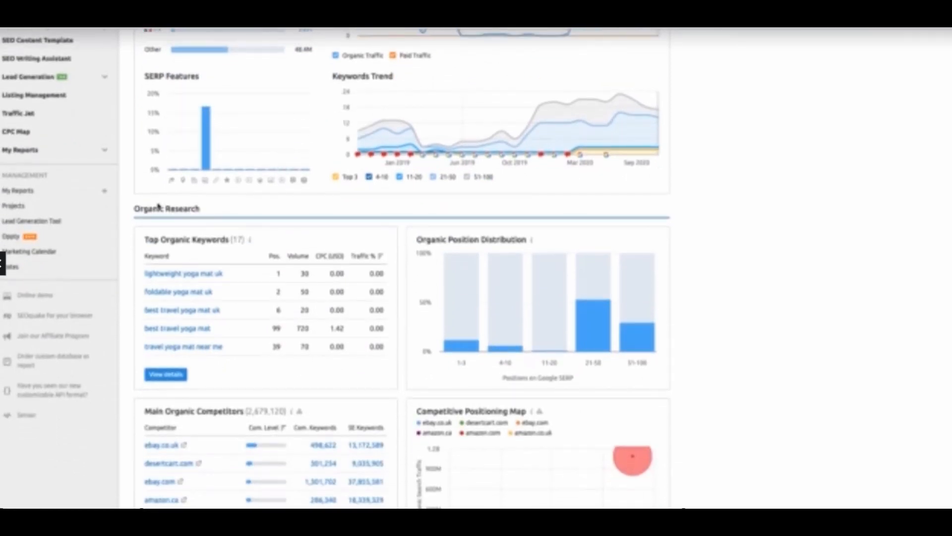
scroll(185, 264, down, 1)
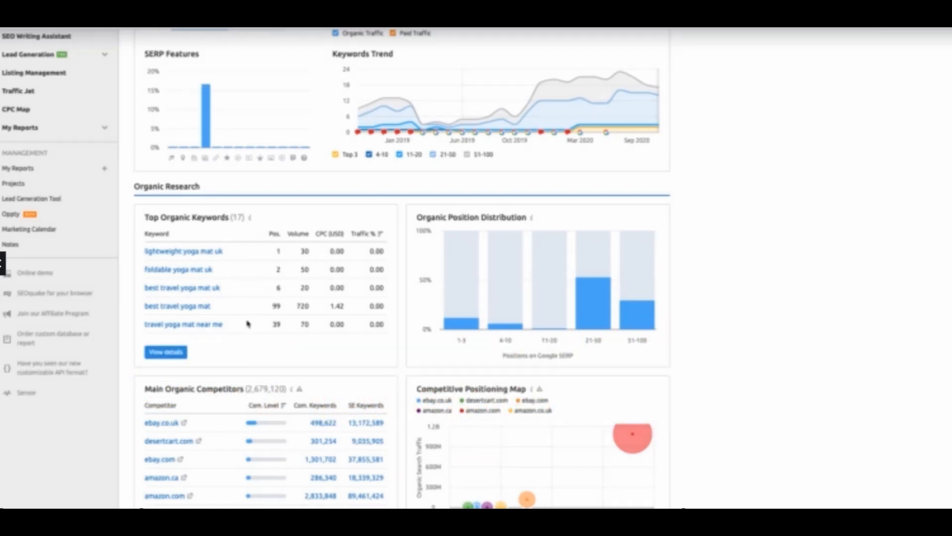
click(166, 352)
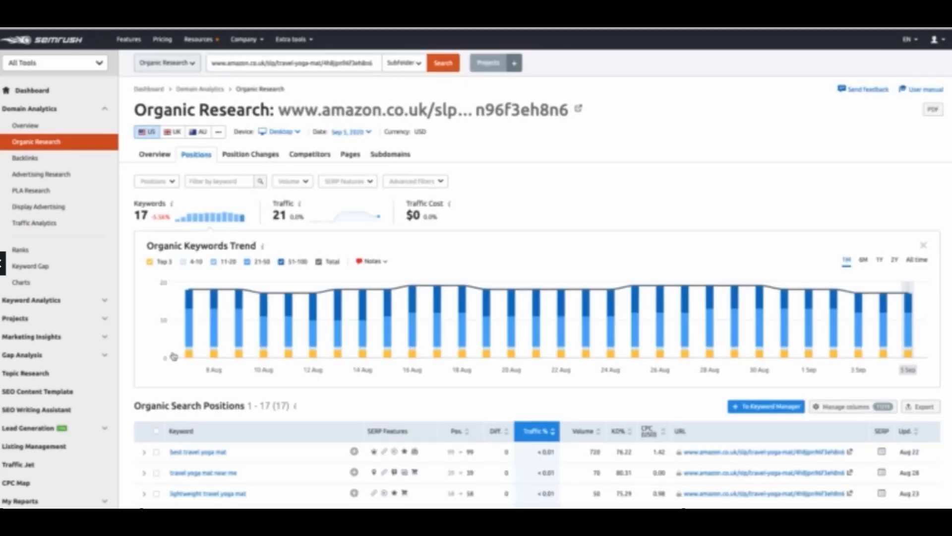
Examine the keywords in the Organic Search Positions table and the available advanced filter conditions.
scroll(174, 355, down, 3)
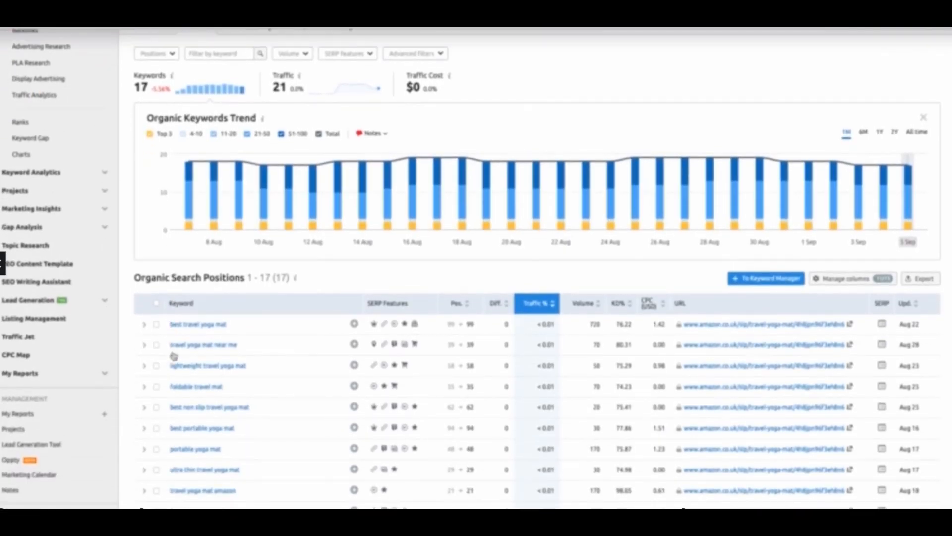
scroll(174, 356, down, 3)
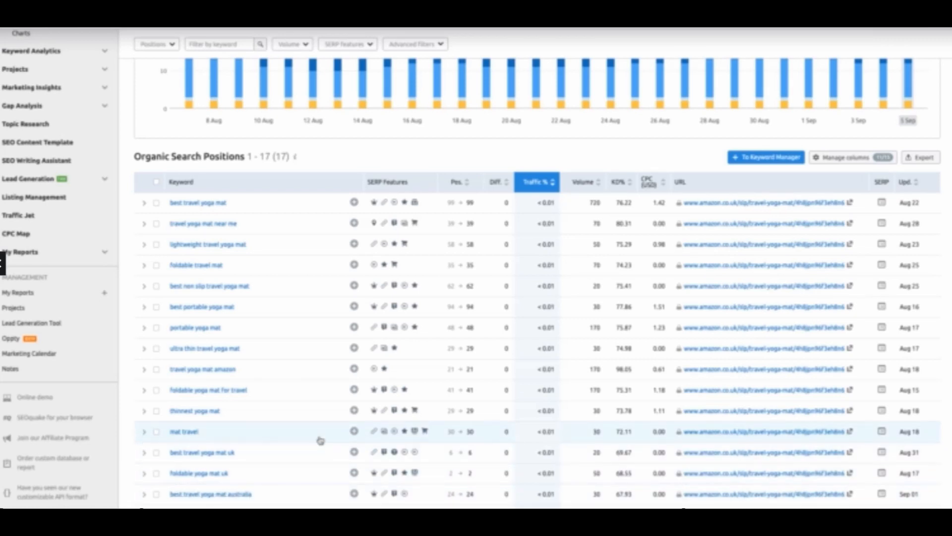
scroll(321, 440, down, 1)
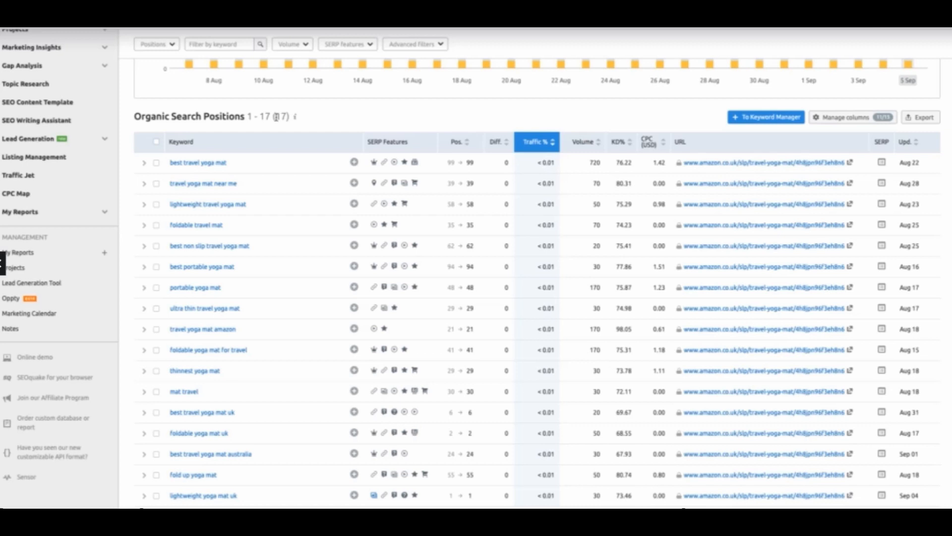
scroll(276, 118, up, 2)
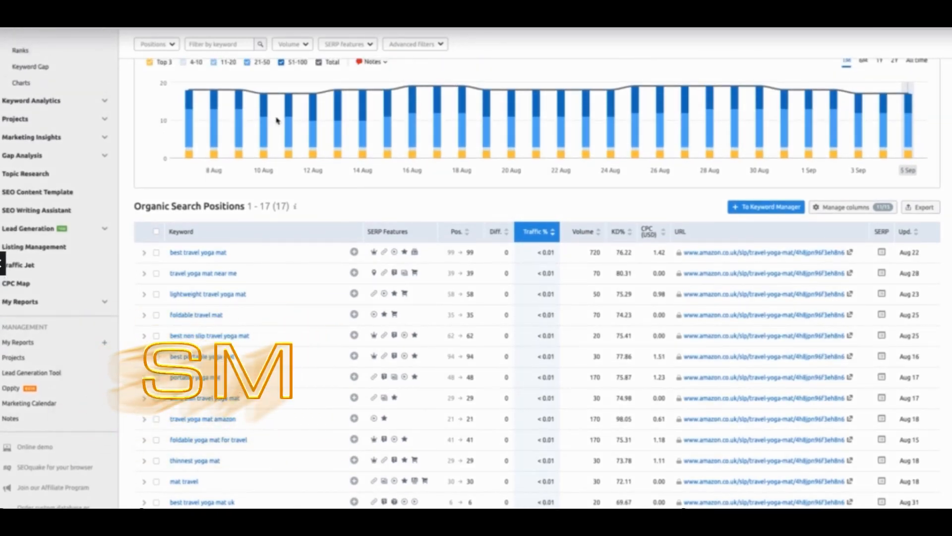
click(440, 44)
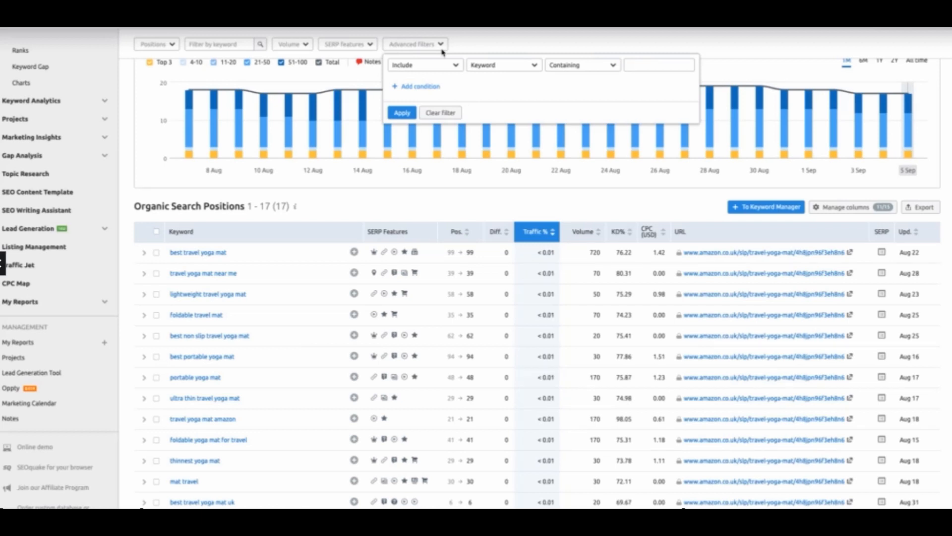
click(461, 192)
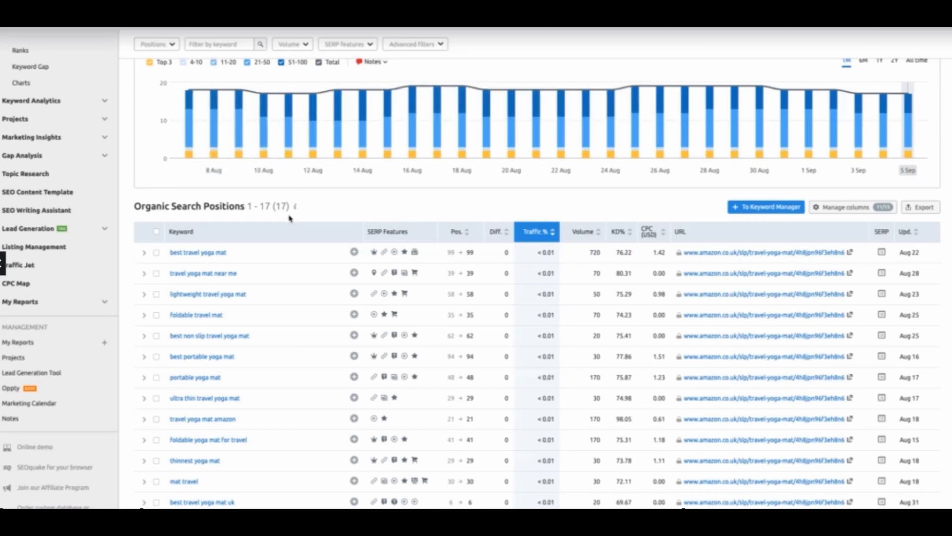
Export all organic search position keywords as an Excel file.
scroll(291, 219, down, 1)
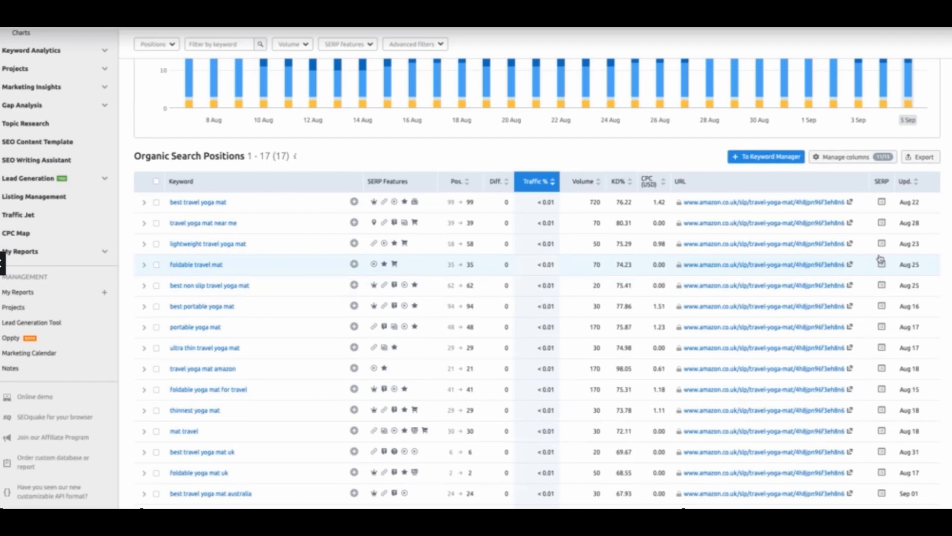
click(921, 159)
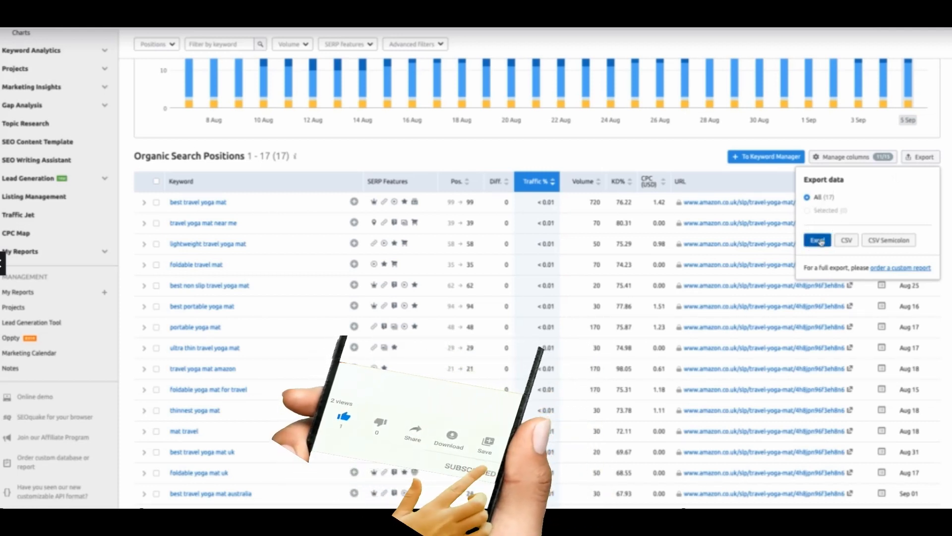
click(819, 240)
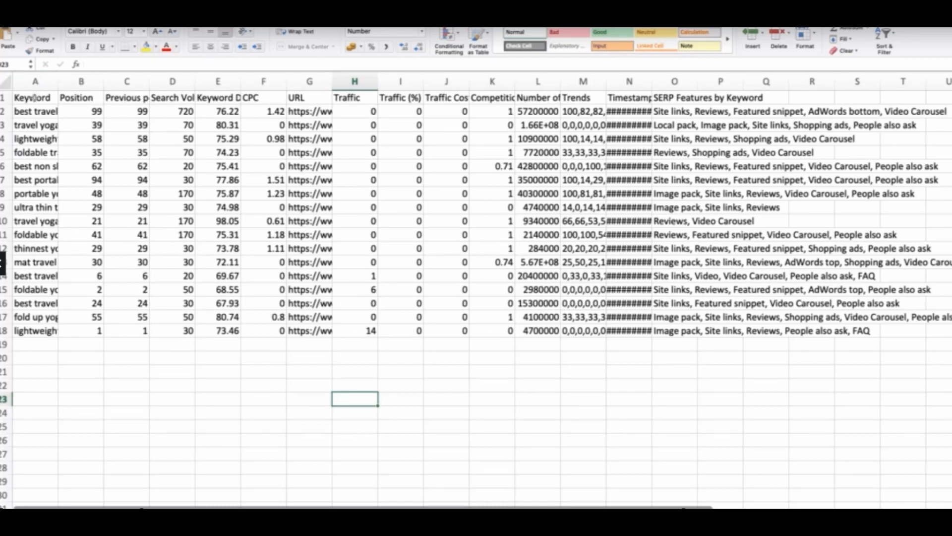
In the exported Excel sheet, keep the Keyword and Search Volume data and delete columns E through Q, starting at Keyword Difficulty.
click(34, 96)
drag(30, 110, 24, 273)
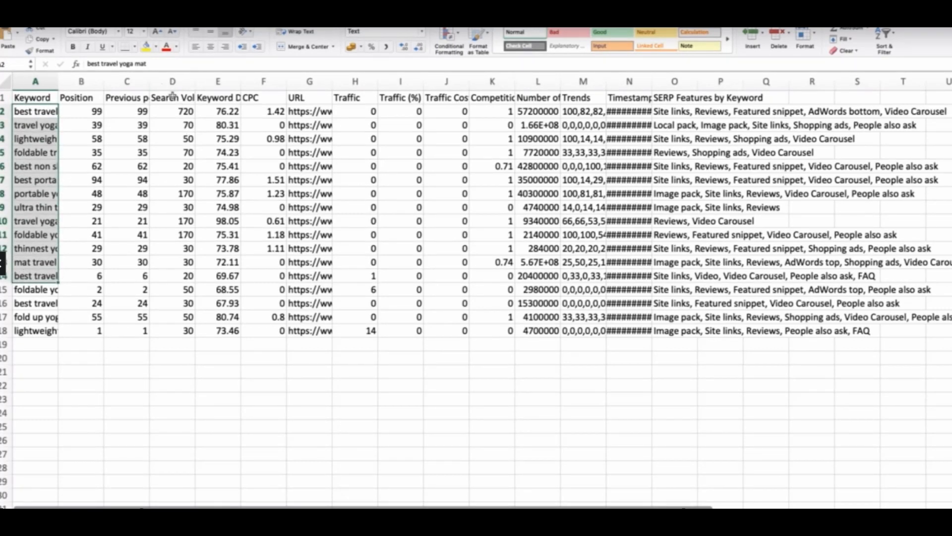
click(174, 100)
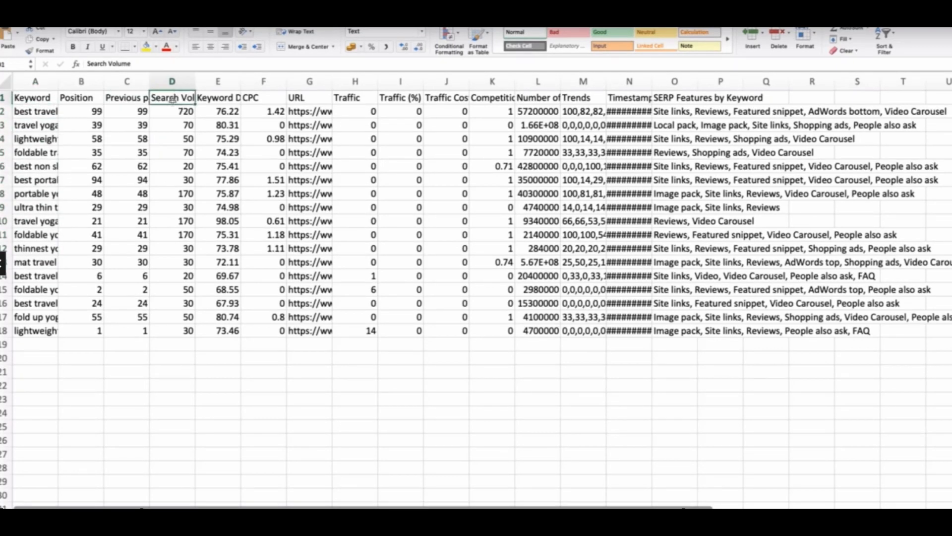
click(218, 81)
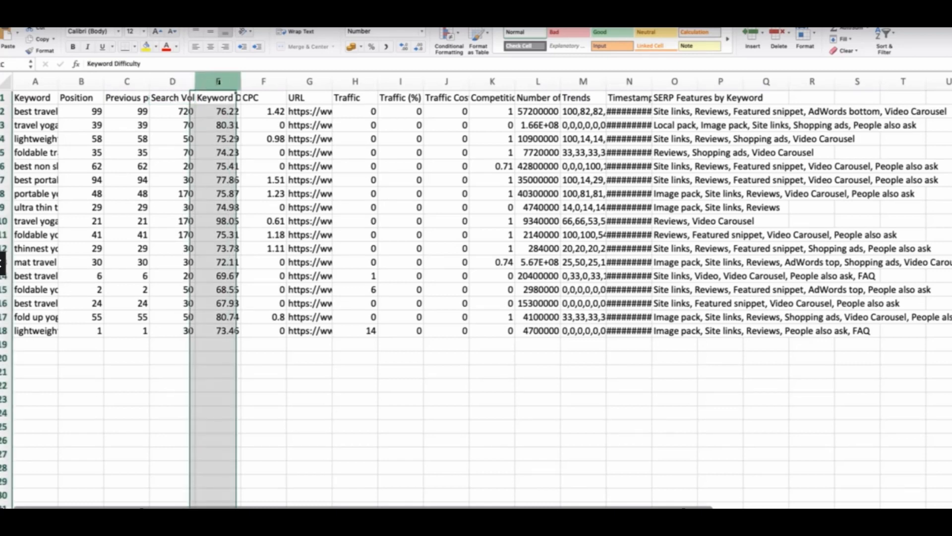
shift+click(762, 82)
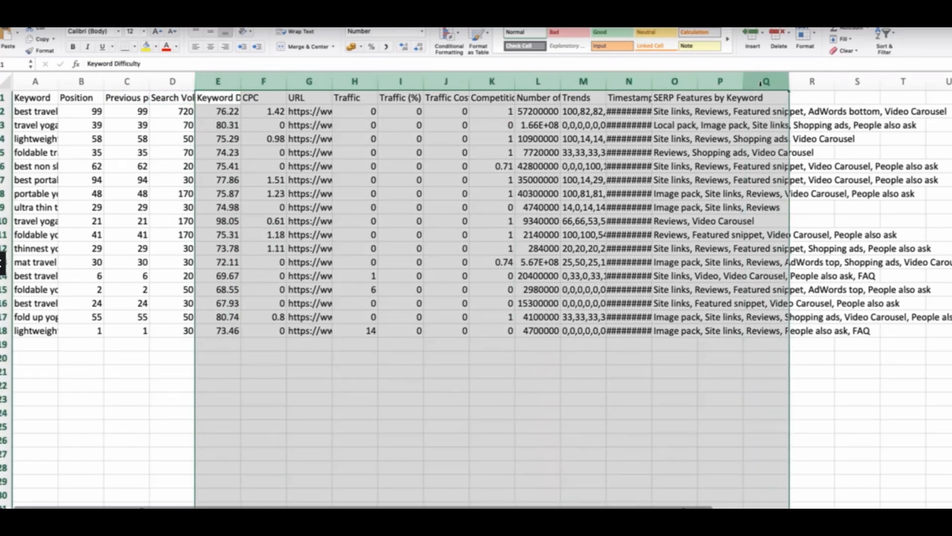
right_click(762, 85)
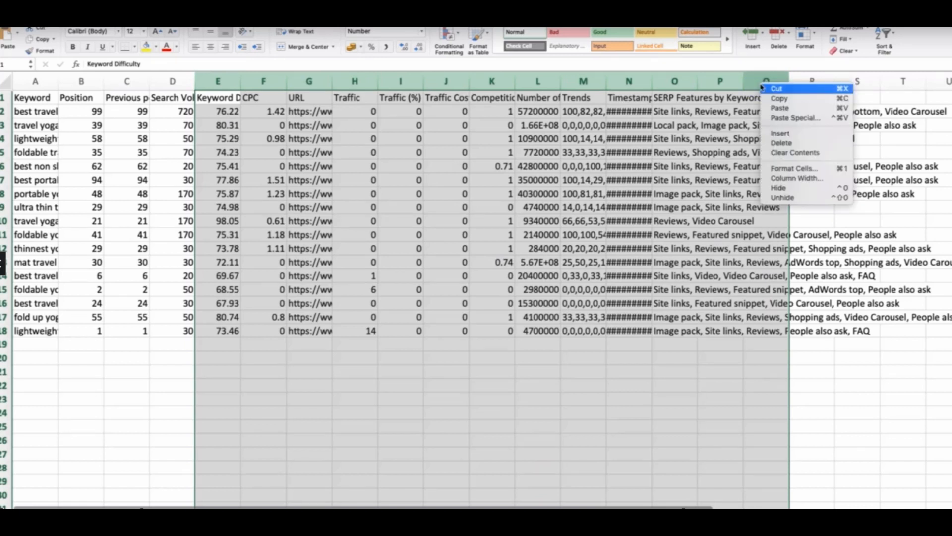
click(781, 142)
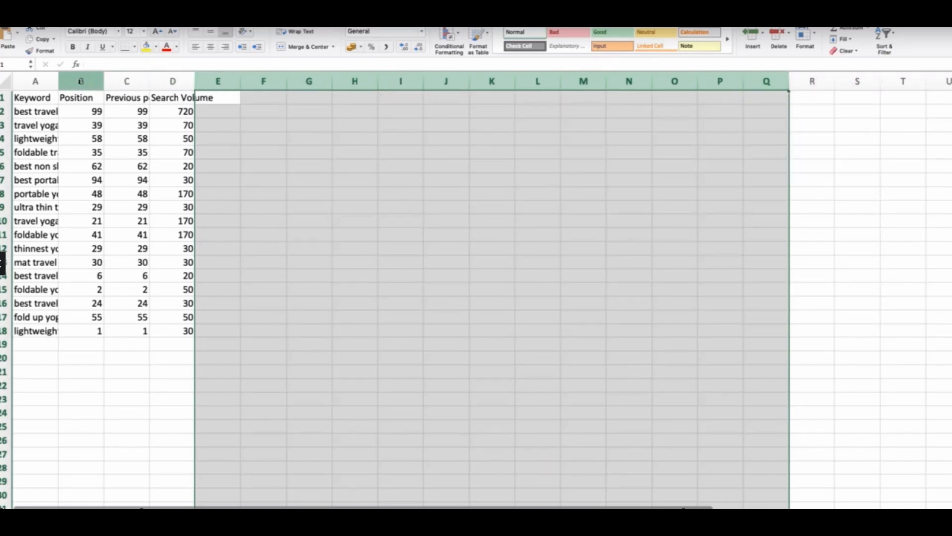
Delete the Position and Previous position columns, and fit the widths of the Keyword and Search Volume columns to their contents.
click(80, 81)
right_click(80, 81)
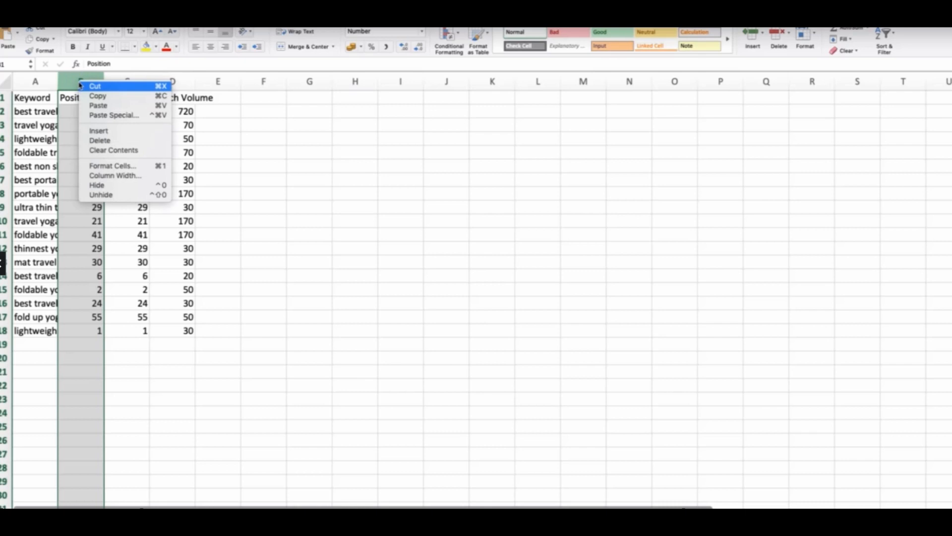
click(98, 141)
right_click(81, 81)
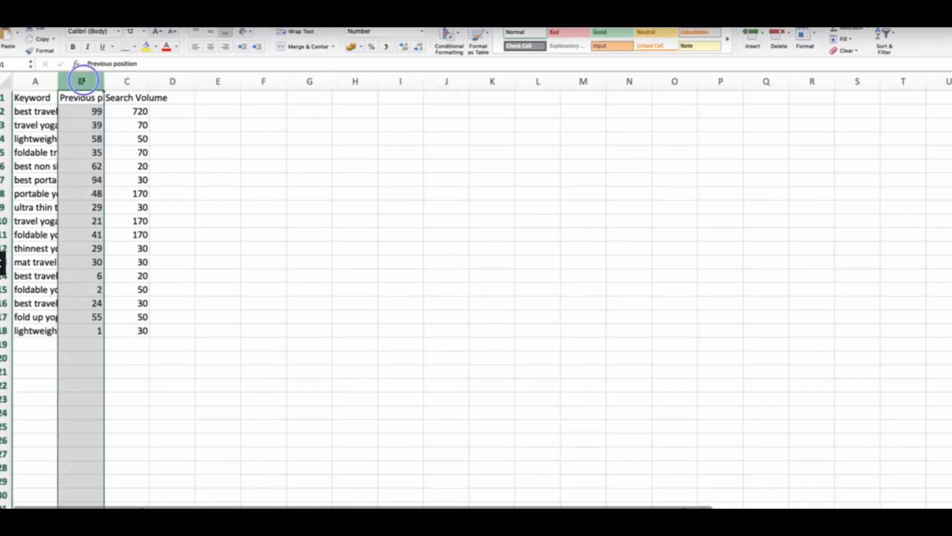
click(112, 142)
double_click(58, 80)
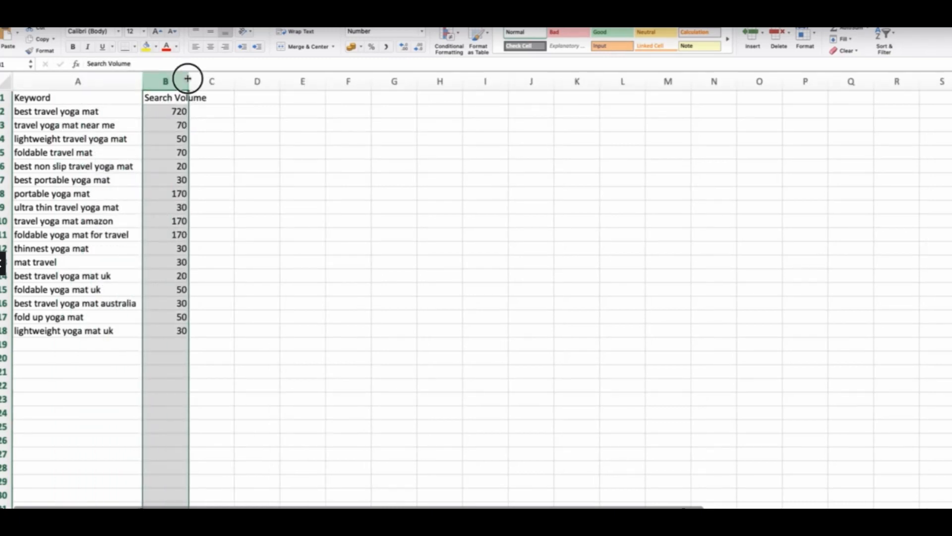
double_click(187, 79)
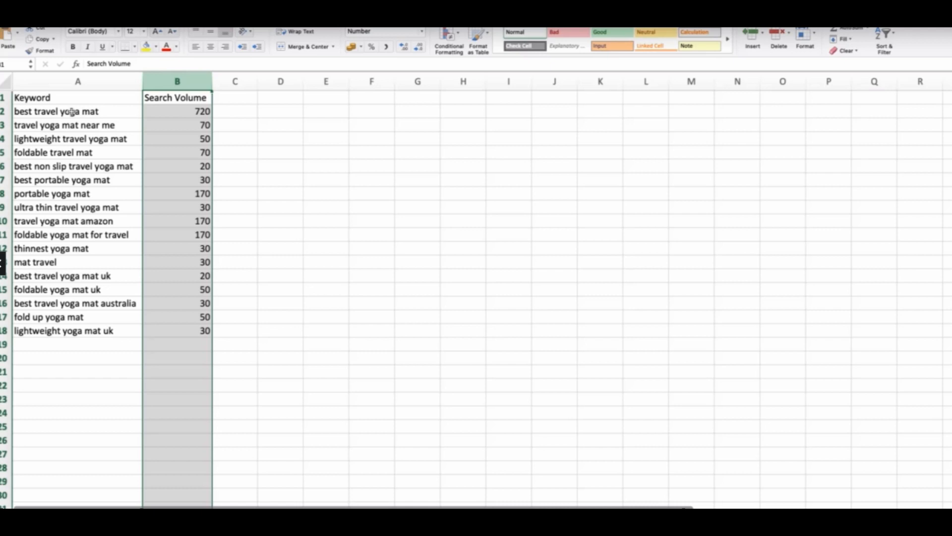
Copy all keyword and search volume rows below the header and append them to the main keyword list starting at cell B11.
drag(71, 112, 177, 333)
key(ctrl+c)
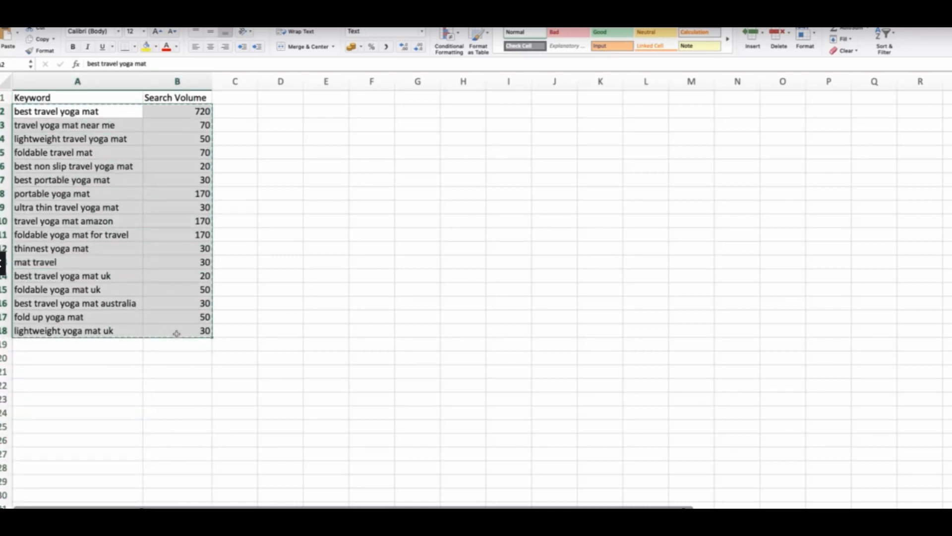
key(ctrl+Right)
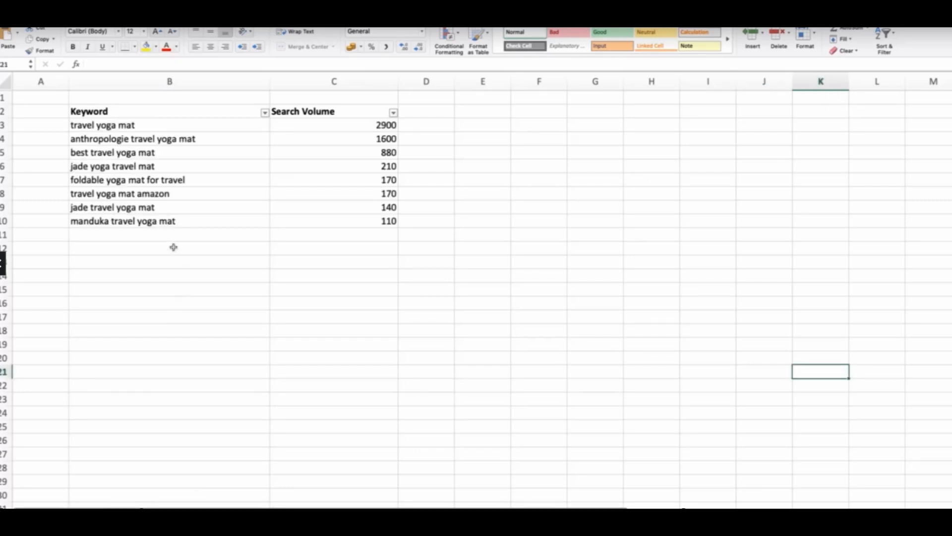
click(171, 236)
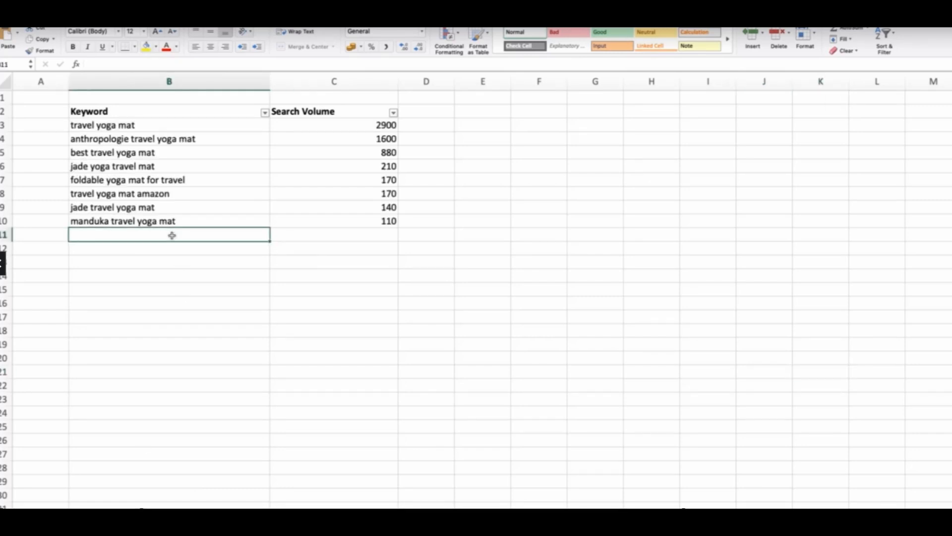
key(super+v)
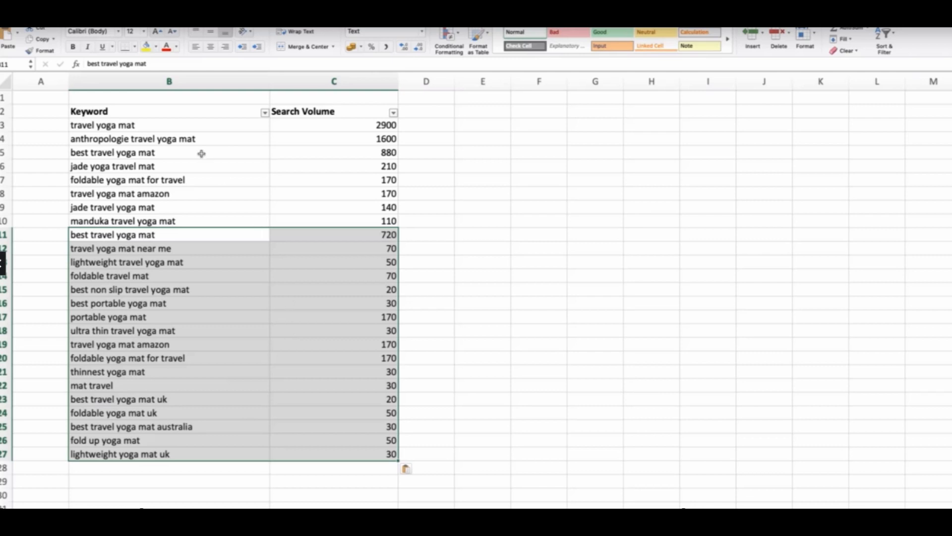
drag(185, 126, 174, 219)
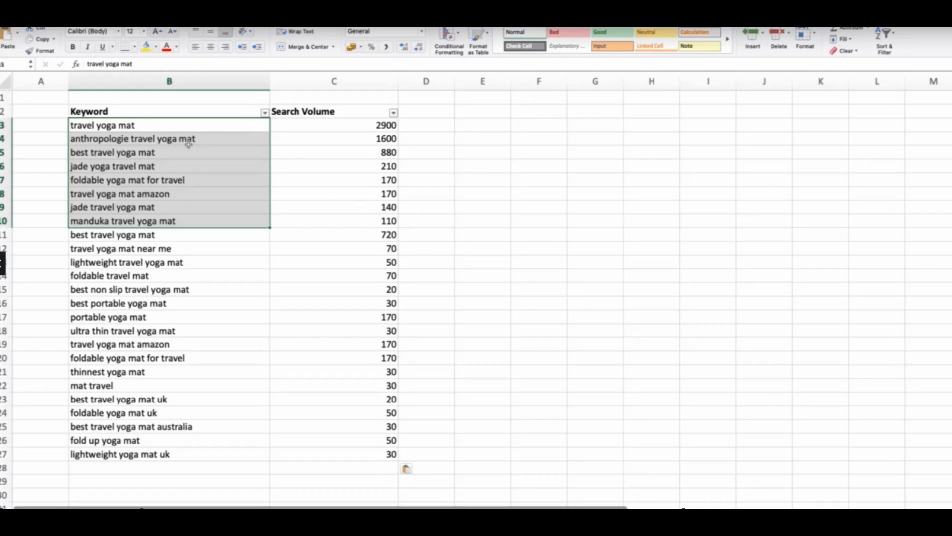
drag(188, 234, 189, 456)
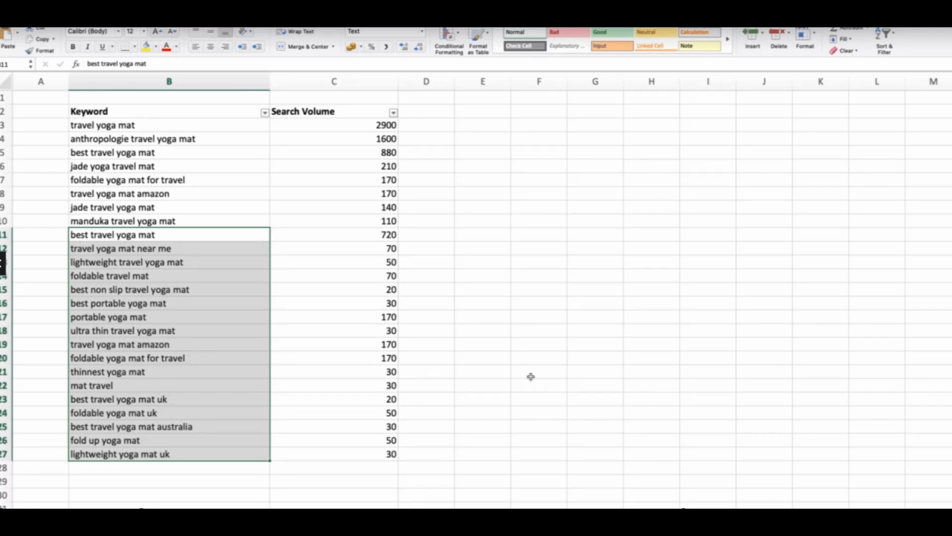
Copy the link of the solsalute.com travel yoga mat guide from the Google results and search for it in SEMrush Organic Research.
key(ctrl+Right)
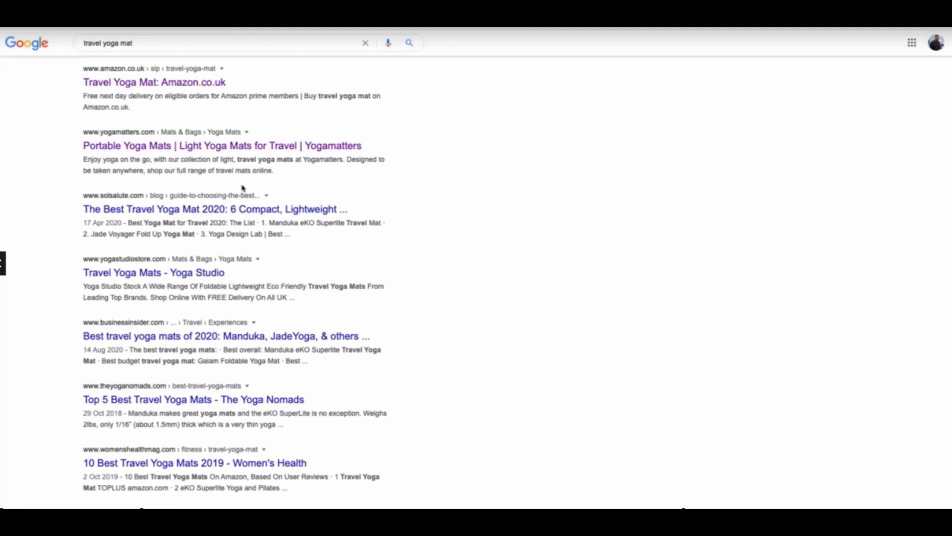
right_click(147, 207)
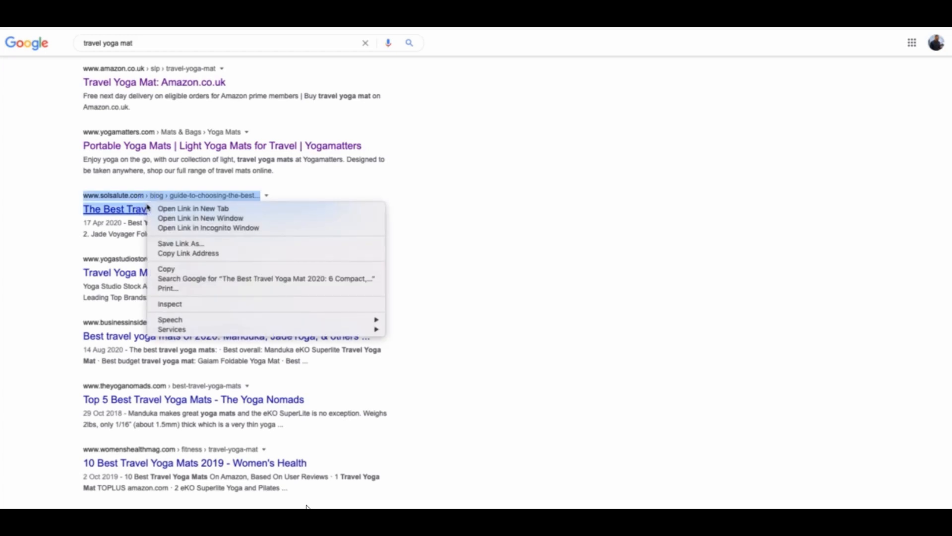
click(191, 254)
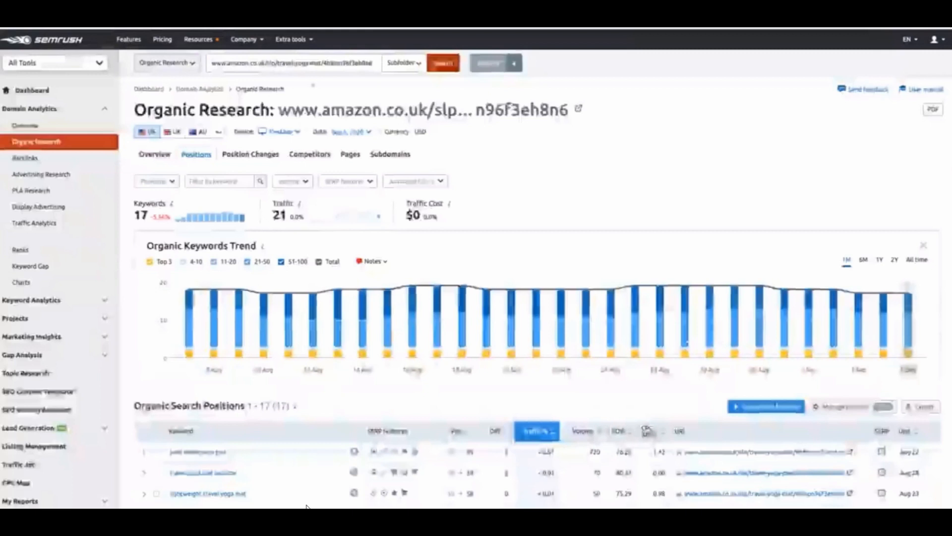
click(287, 67)
key(BackSpace)
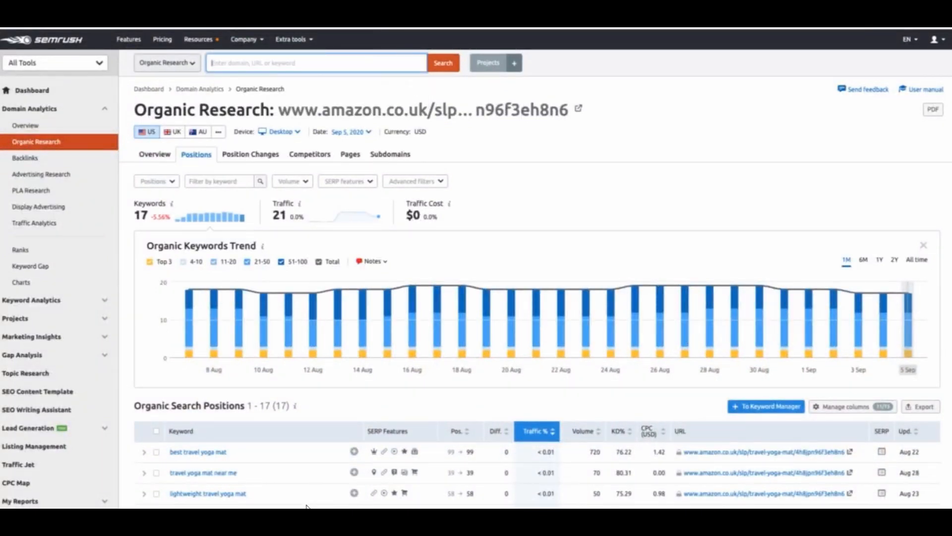
key(ctrl+v)
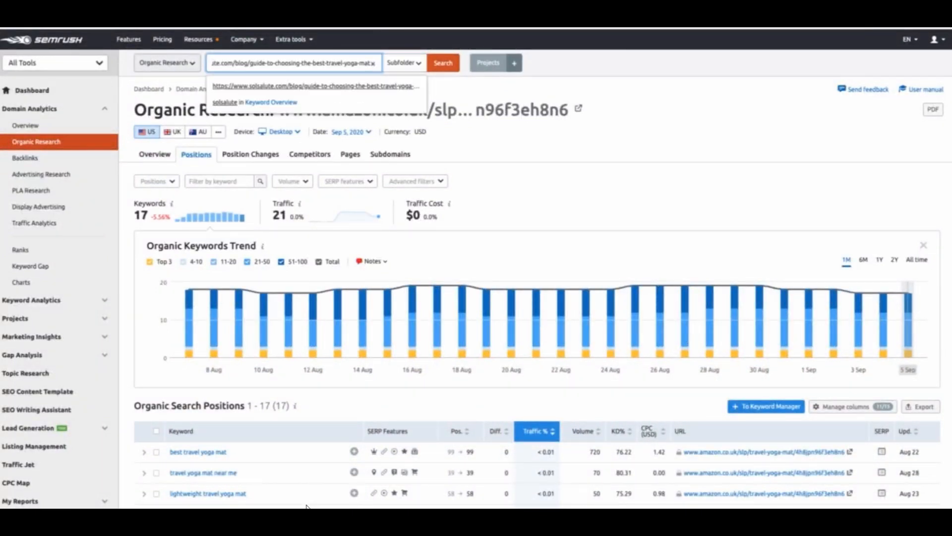
click(448, 64)
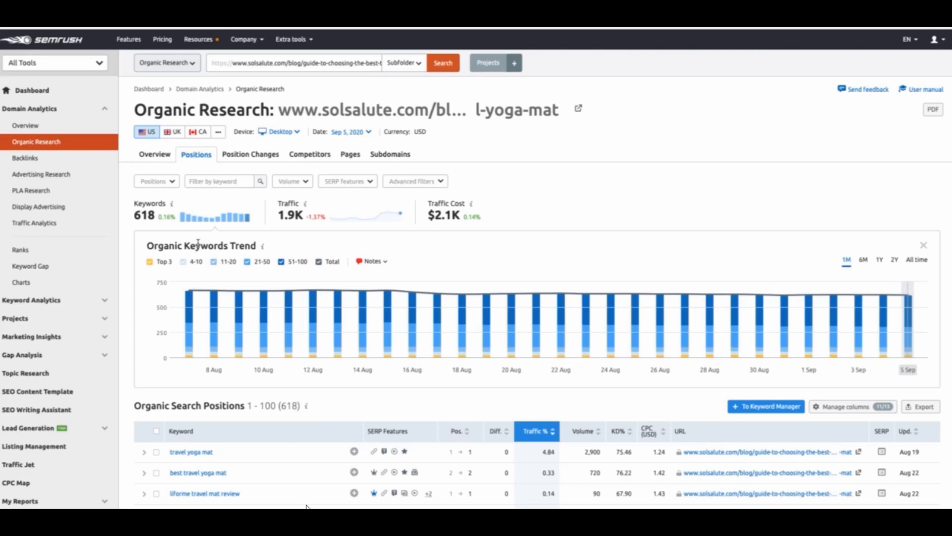
Examine the solsalute.com guide's Organic Search Positions table for relevant travel yoga mat keywords and their search volumes.
scroll(259, 314, down, 3)
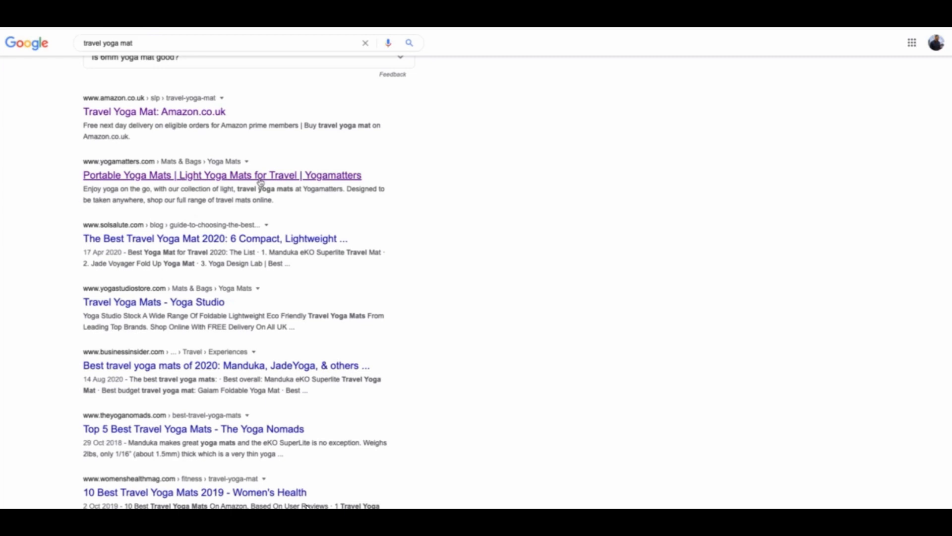
scroll(262, 183, up, 1)
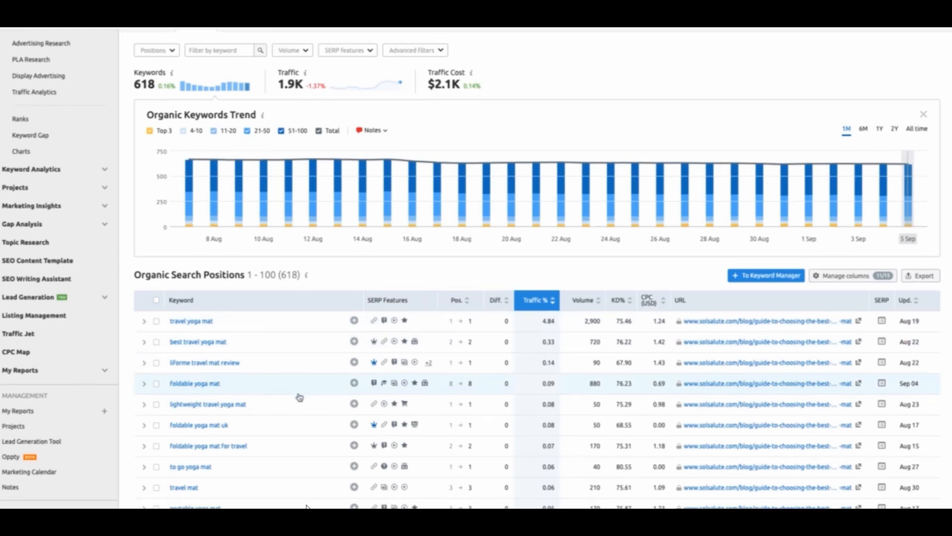
scroll(297, 395, down, 1)
scroll(297, 395, up, 2)
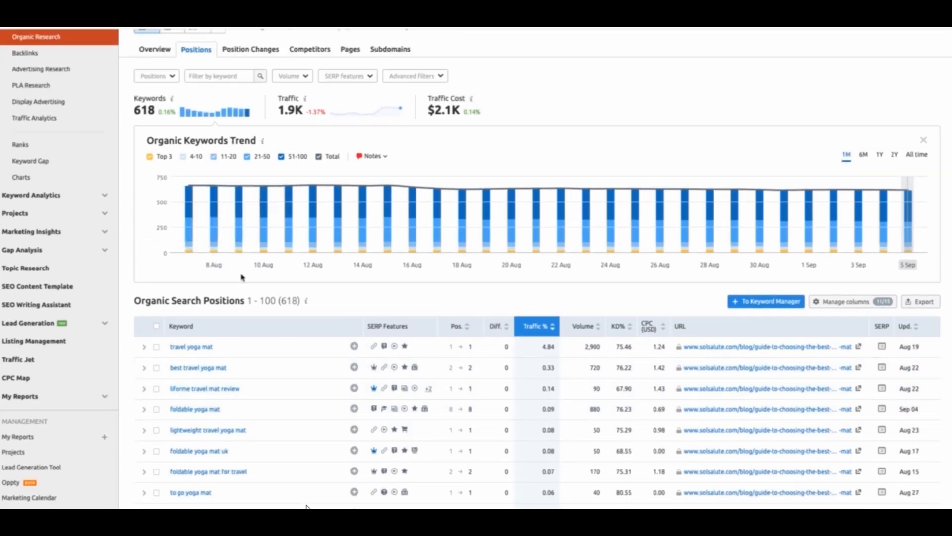
scroll(243, 298, down, 4)
scroll(243, 293, down, 2)
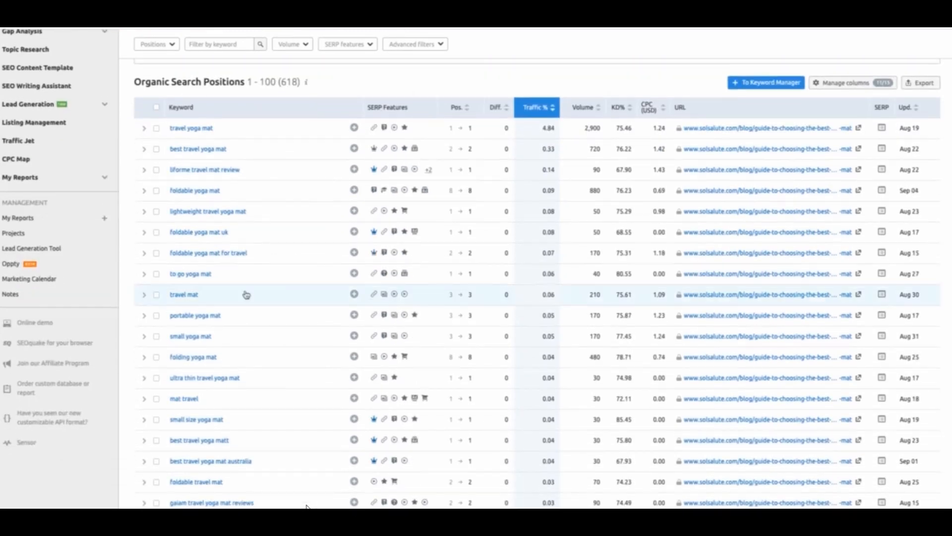
scroll(744, 379, down, 1)
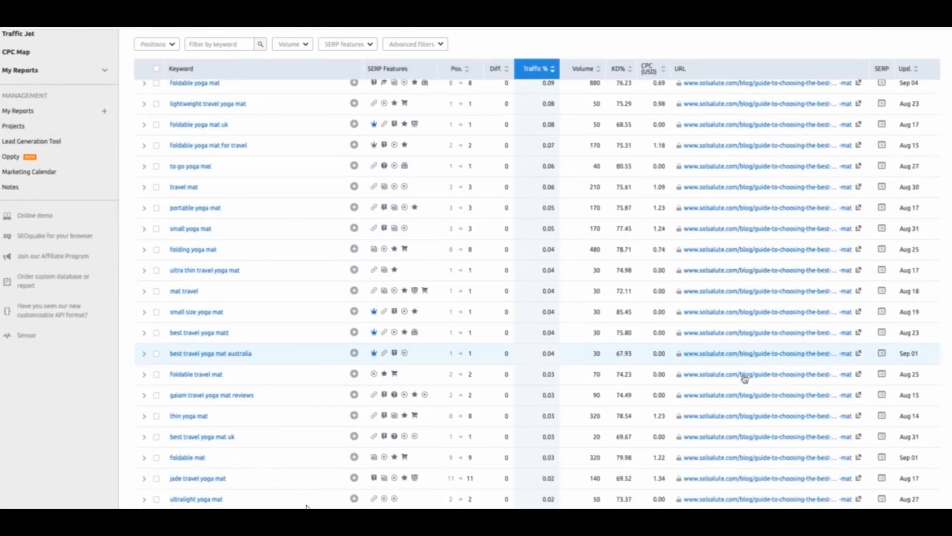
scroll(744, 379, down, 3)
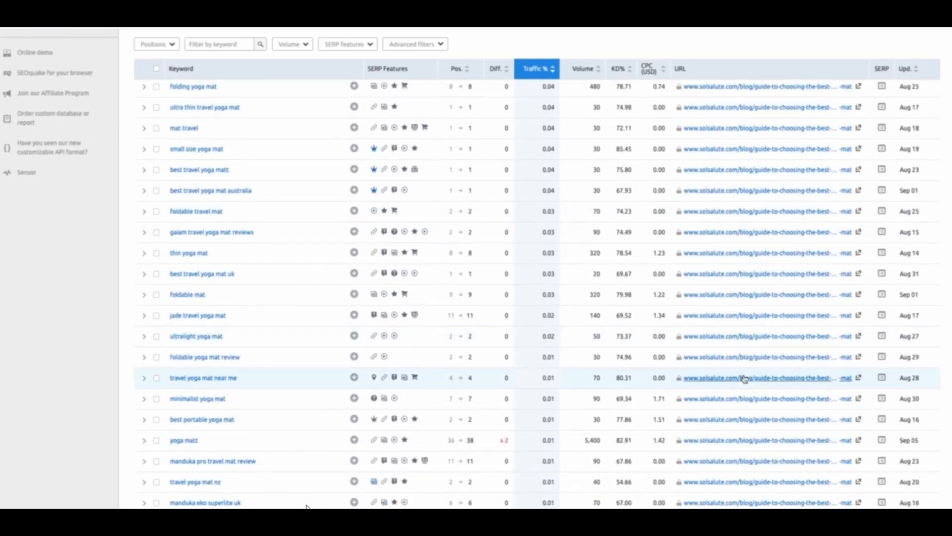
scroll(744, 379, down, 1)
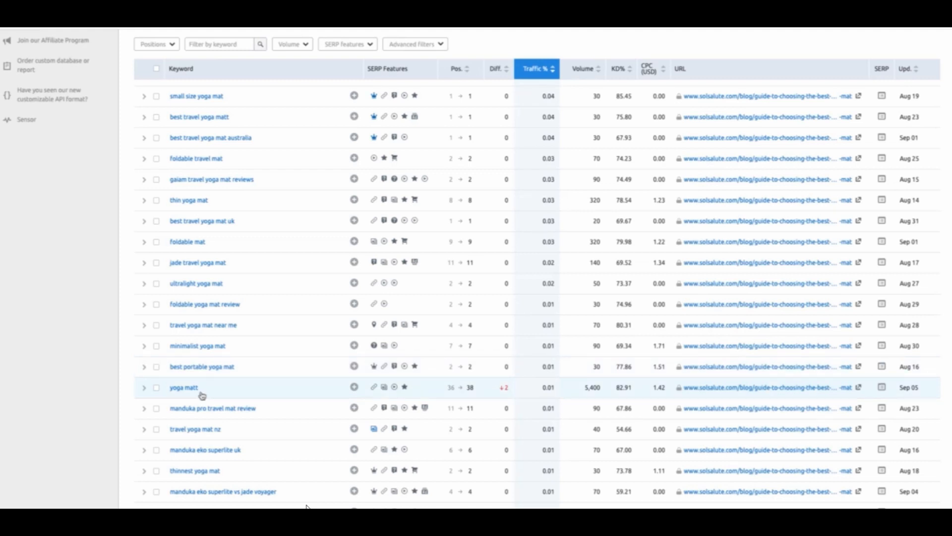
scroll(202, 395, down, 1)
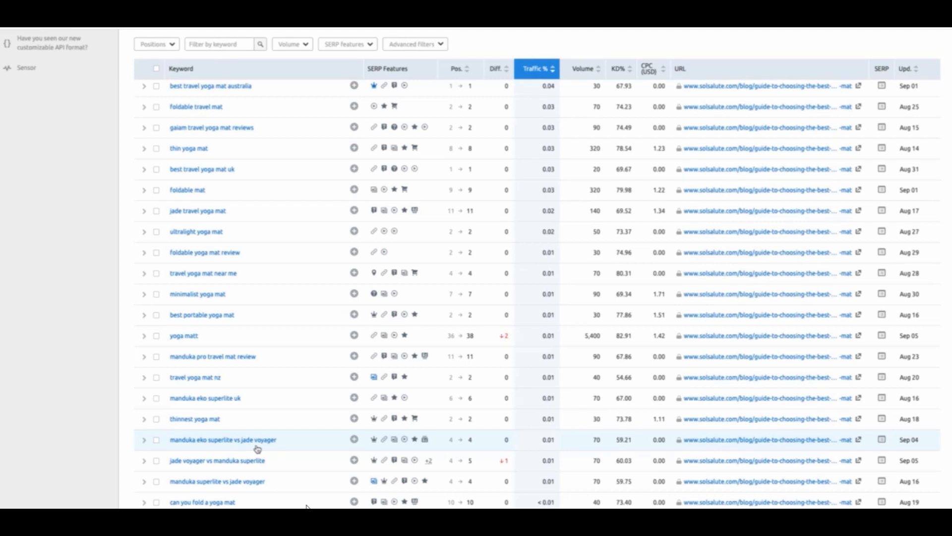
scroll(258, 448, down, 3)
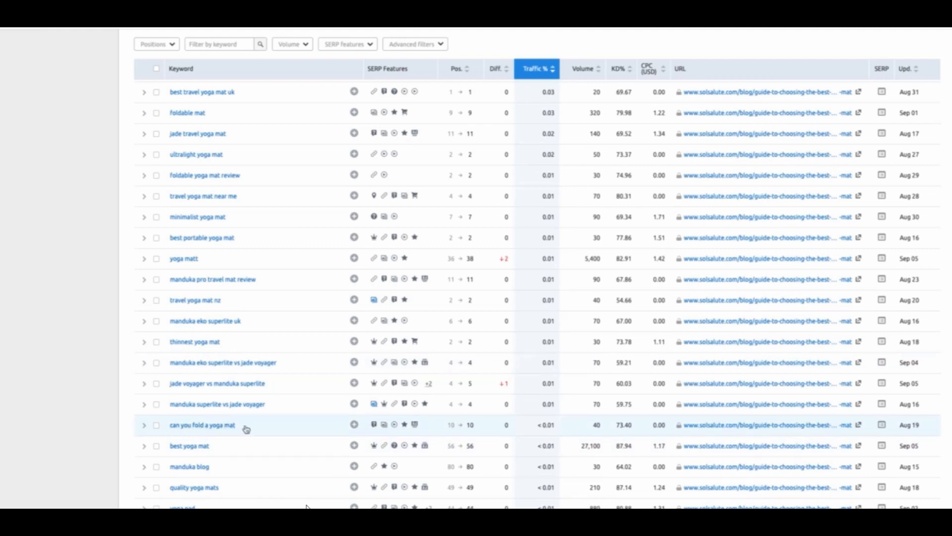
scroll(247, 429, down, 3)
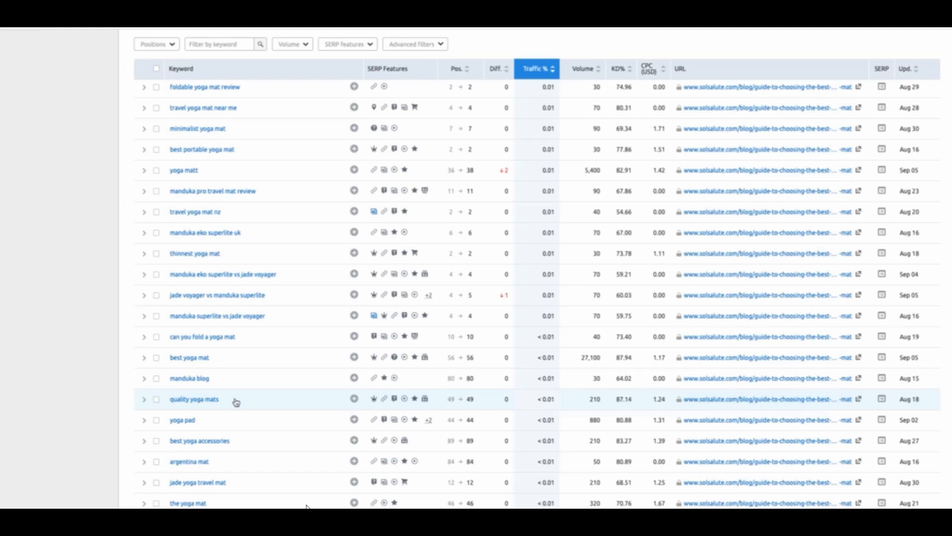
key(ctrl+Left)
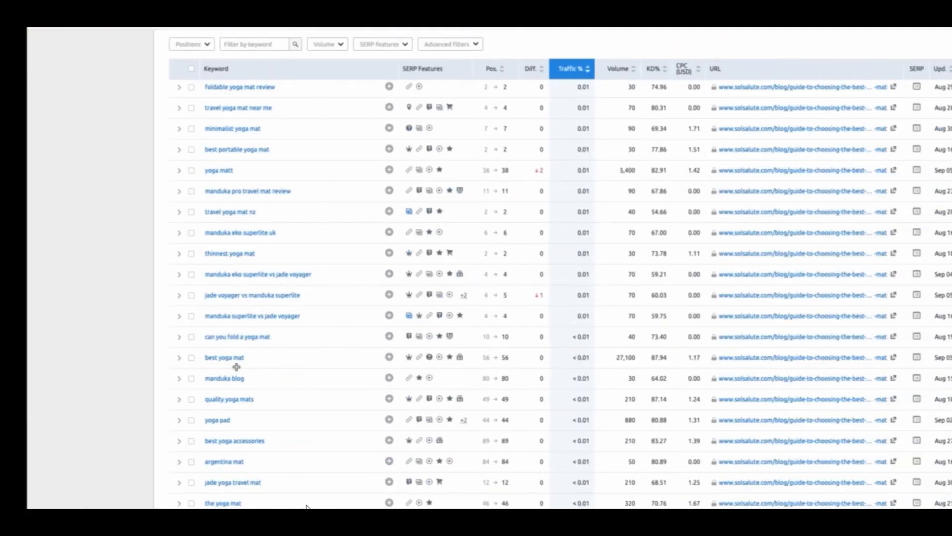
Export all organic search position keywords of the solsalute.com guide as an Excel file.
scroll(530, 321, up, 15)
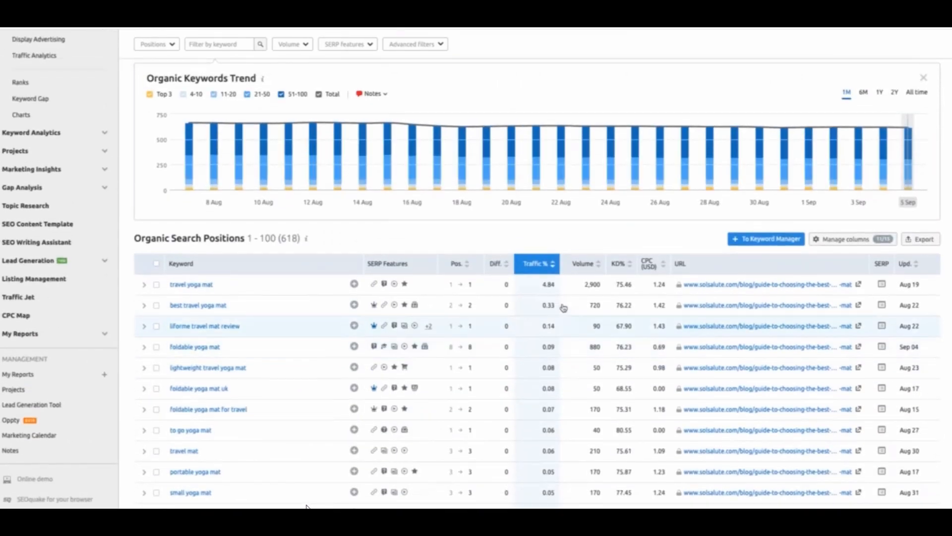
click(933, 241)
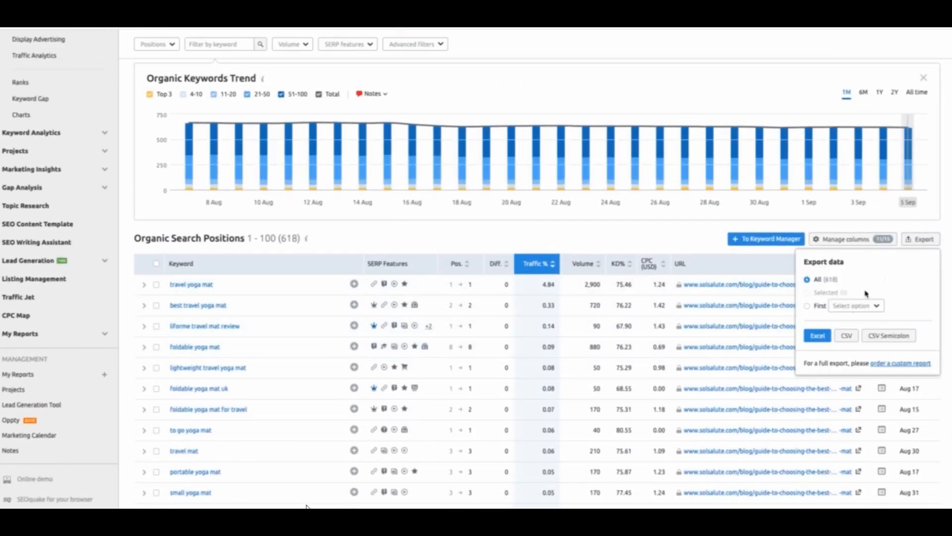
click(816, 341)
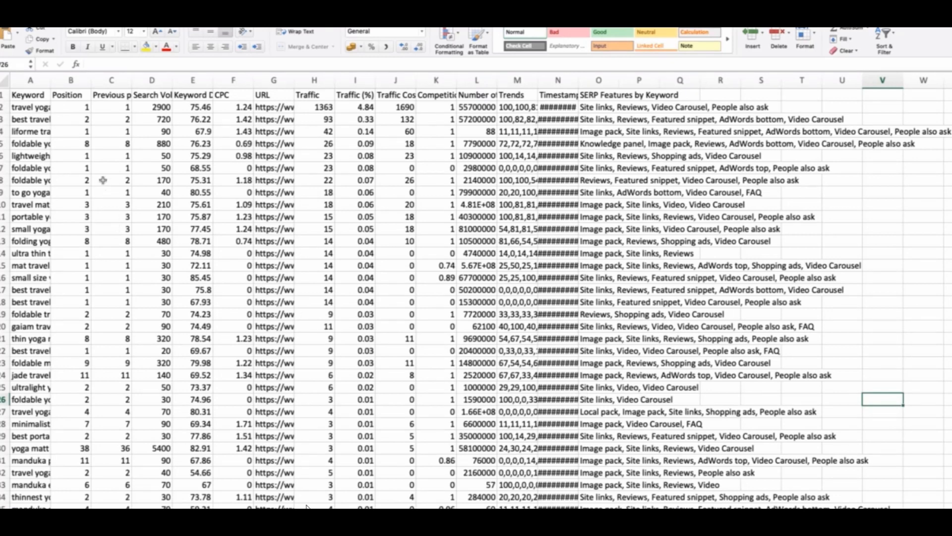
Delete columns E through R, from Keyword Difficulty onward, in the exported solsalute.com keyword sheet.
drag(40, 111, 34, 143)
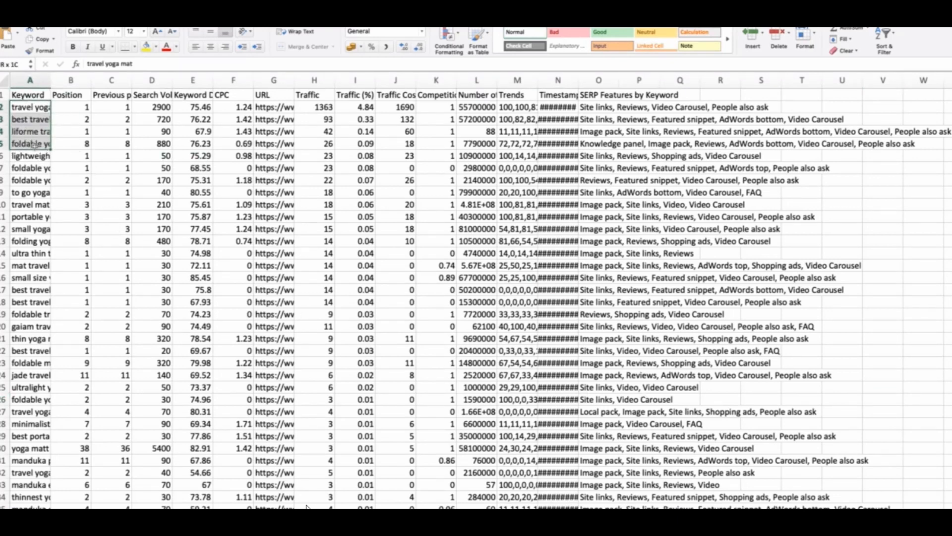
drag(159, 107, 158, 204)
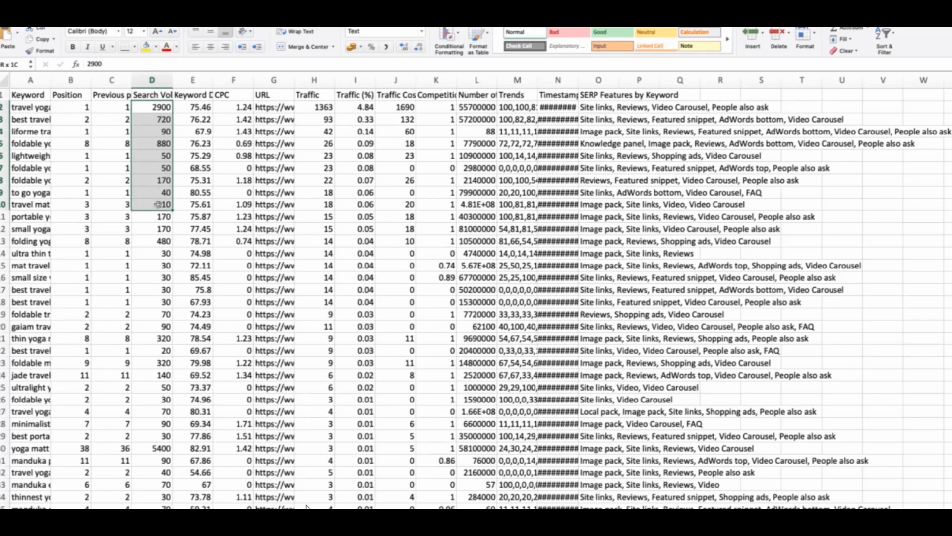
click(30, 79)
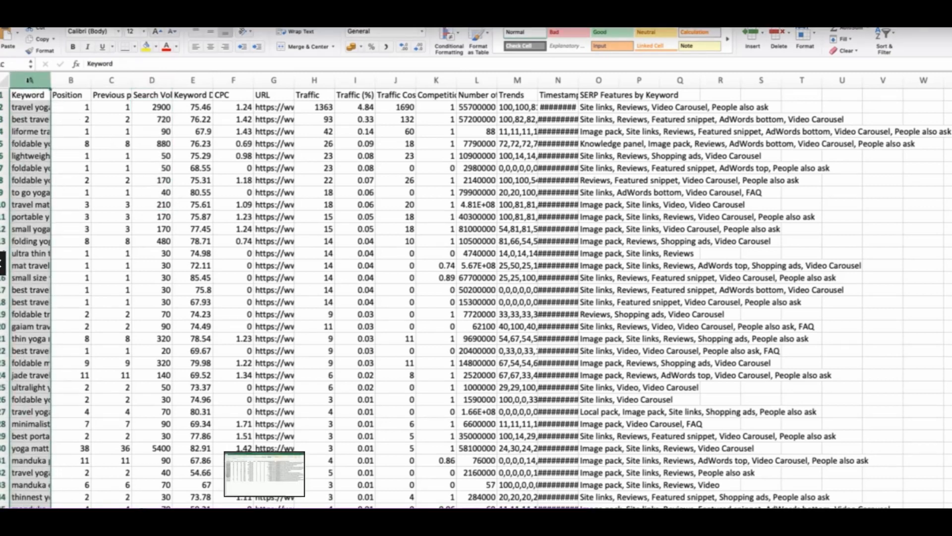
click(153, 79)
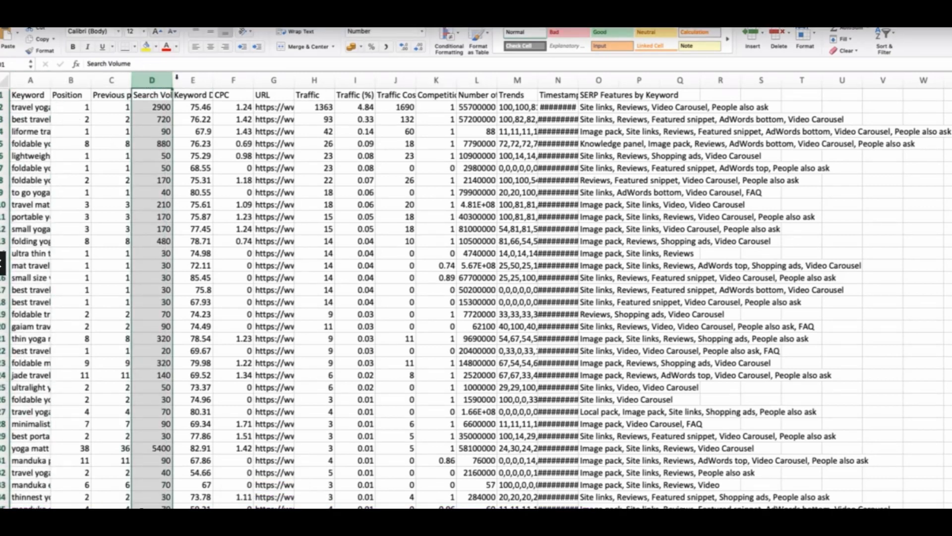
click(178, 79)
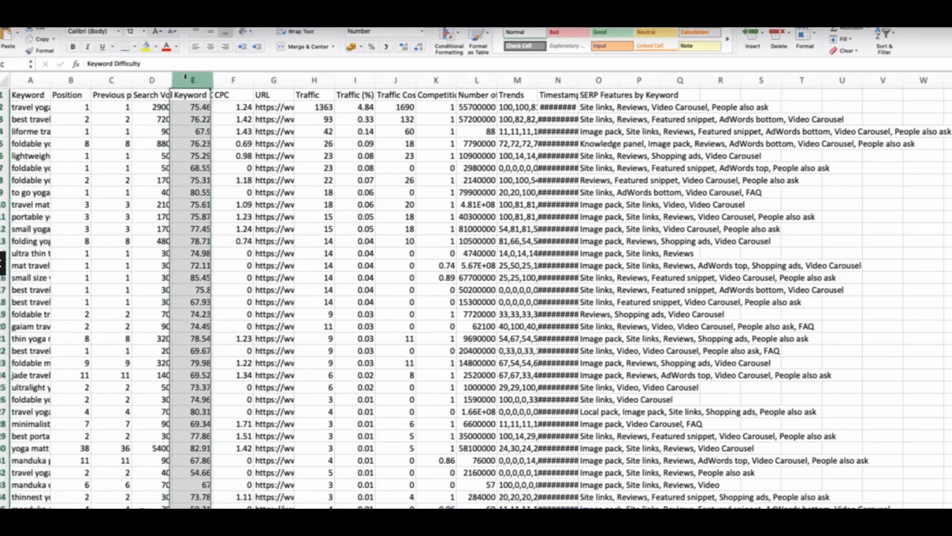
shift+click(727, 80)
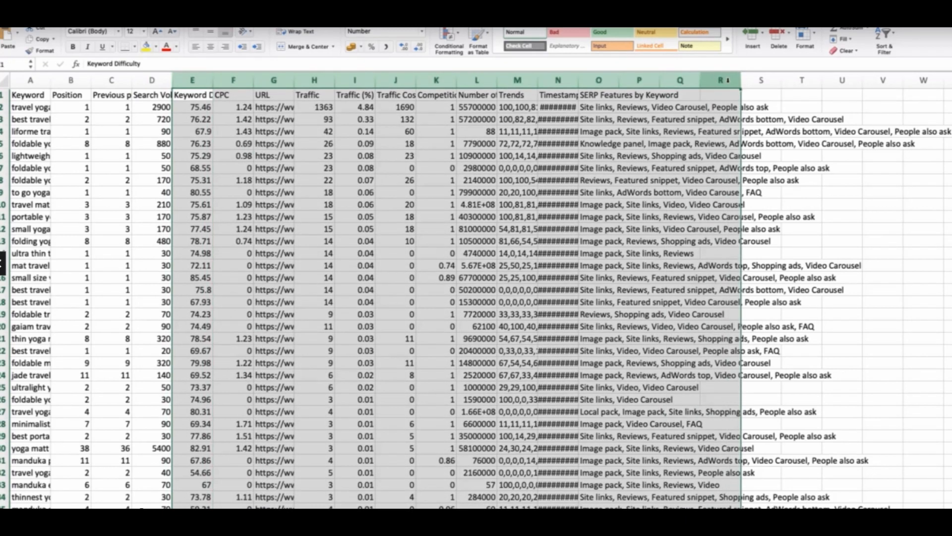
right_click(728, 79)
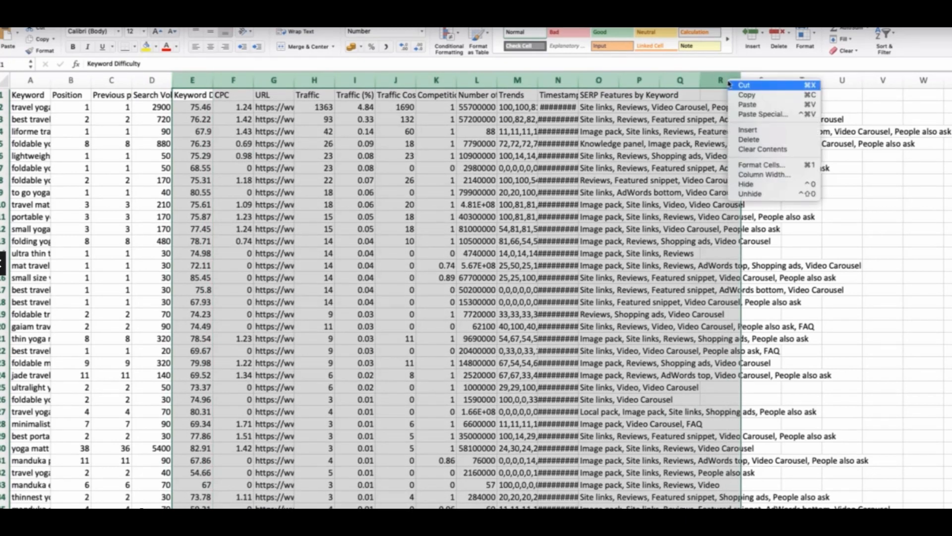
click(740, 140)
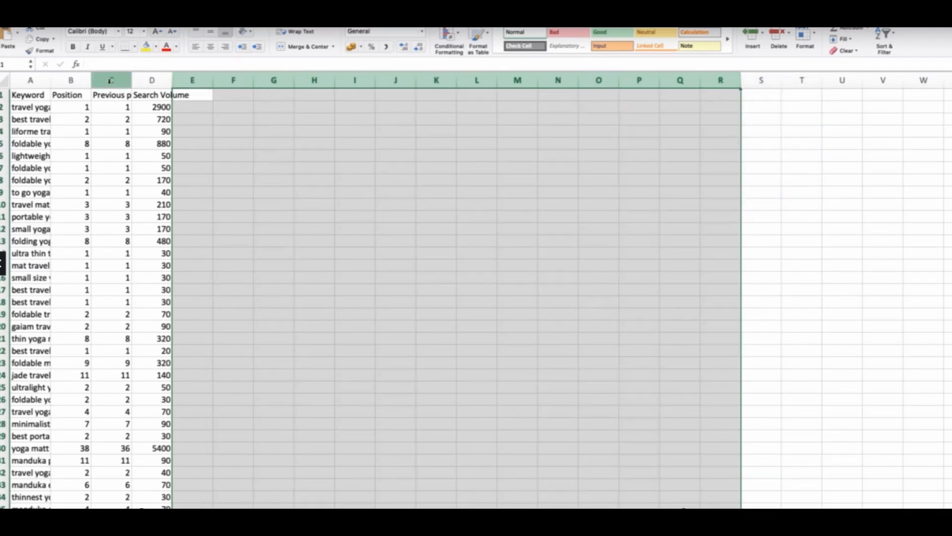
Delete the Position and Previous position columns so Search Volume sits directly beside Keyword.
click(73, 80)
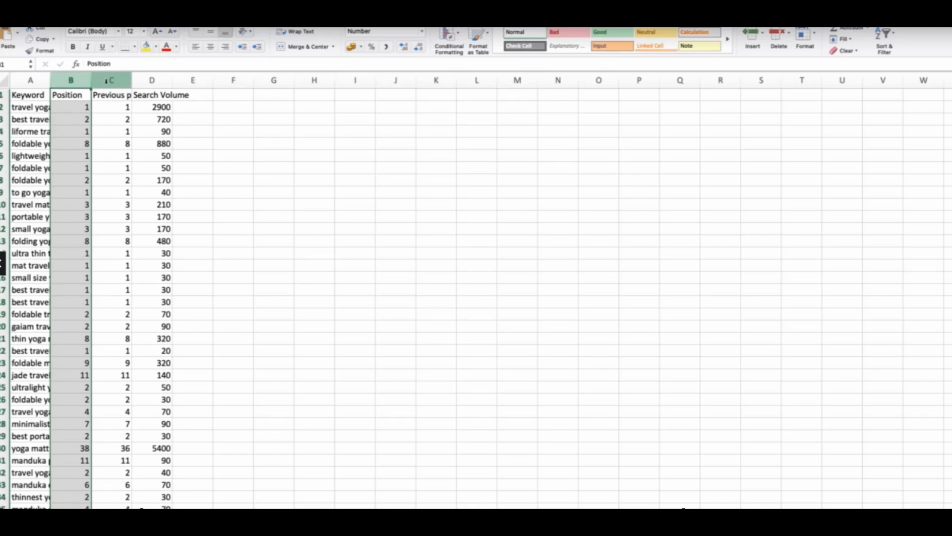
drag(106, 81, 106, 80)
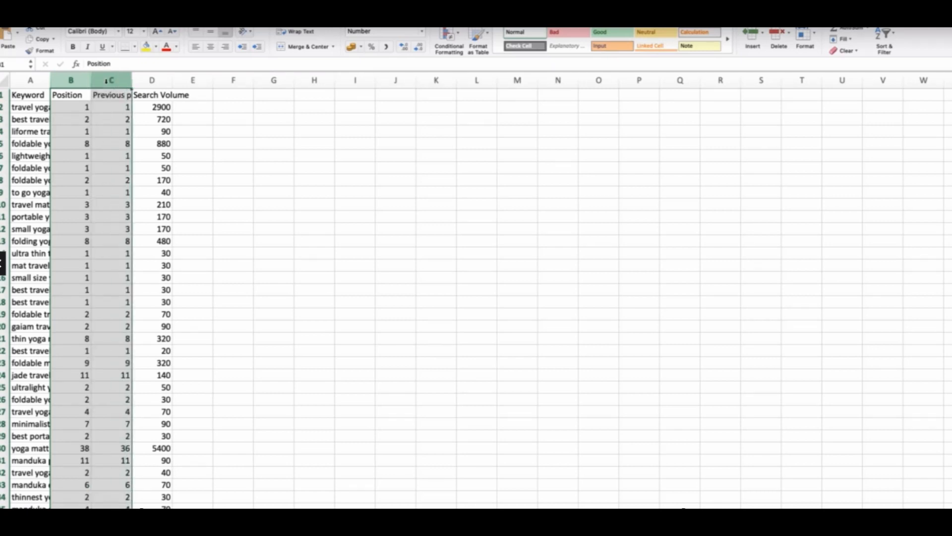
right_click(106, 81)
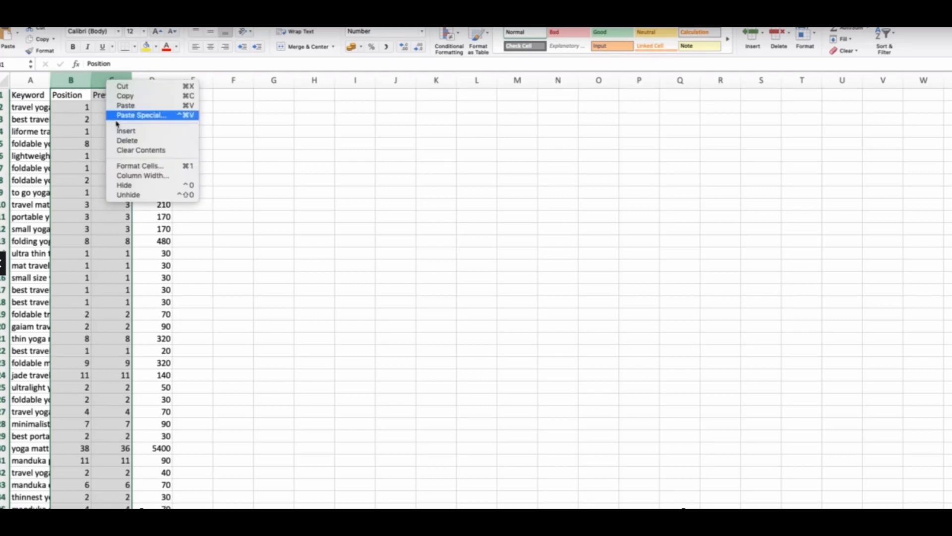
click(124, 141)
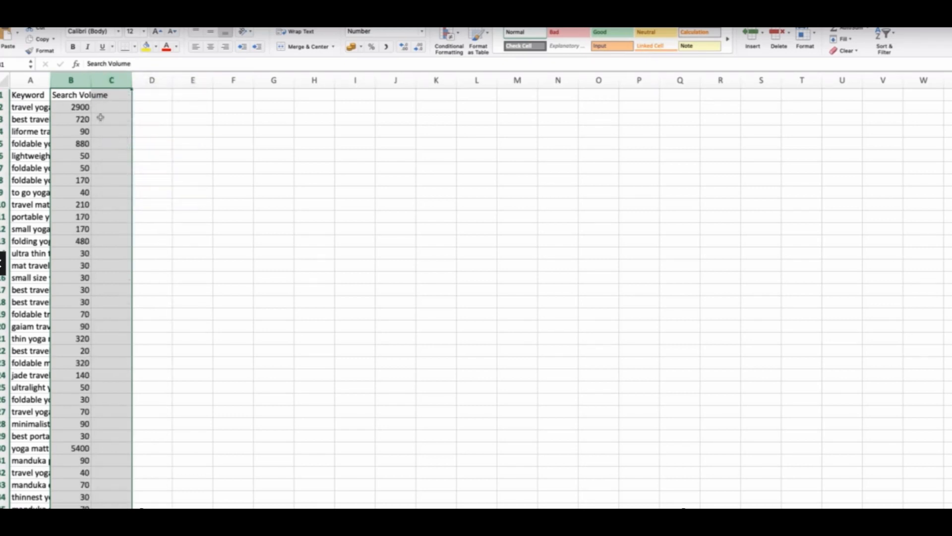
Auto-fit the widths of the Keyword and Search Volume columns to their contents.
click(43, 104)
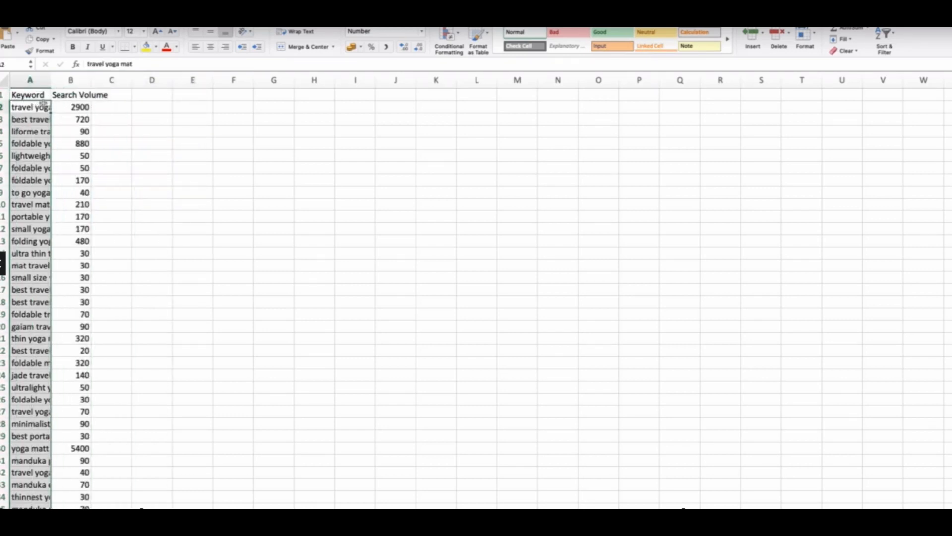
double_click(92, 80)
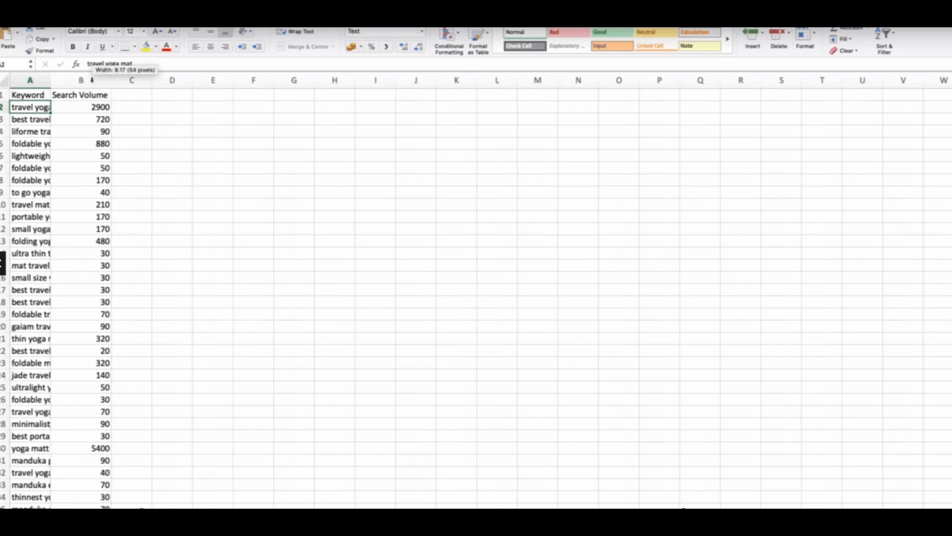
double_click(51, 81)
Copy all keyword and search volume rows below the header and paste them into the empty Keyword and Search Volume filter sheet at cell B3.
drag(83, 106, 232, 323)
scroll(232, 323, down, 10)
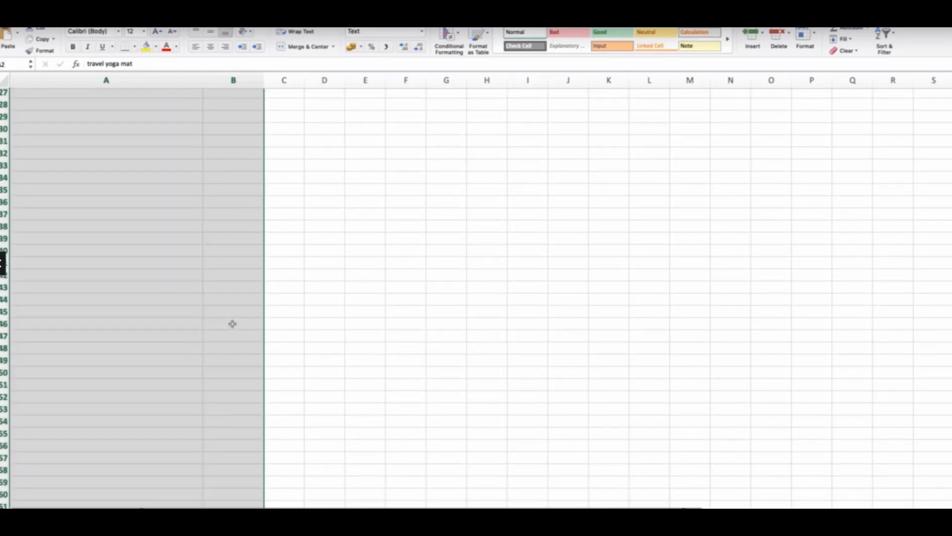
key(super+c)
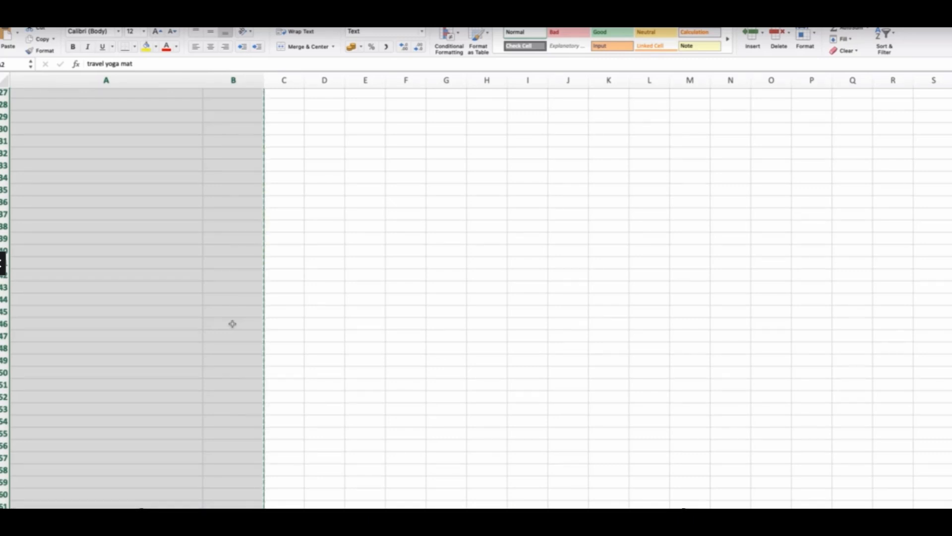
key(ctrl+Right)
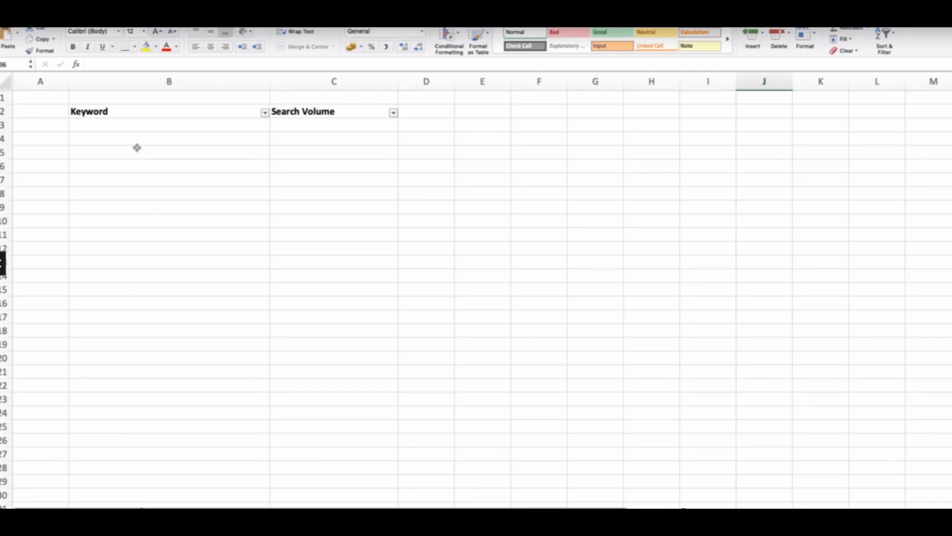
click(132, 125)
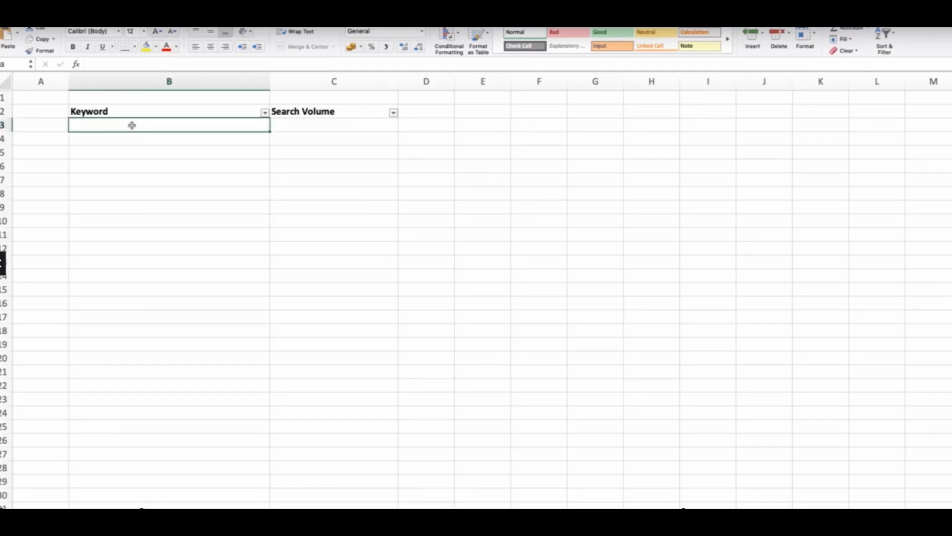
click(155, 161)
click(155, 128)
key(super+v)
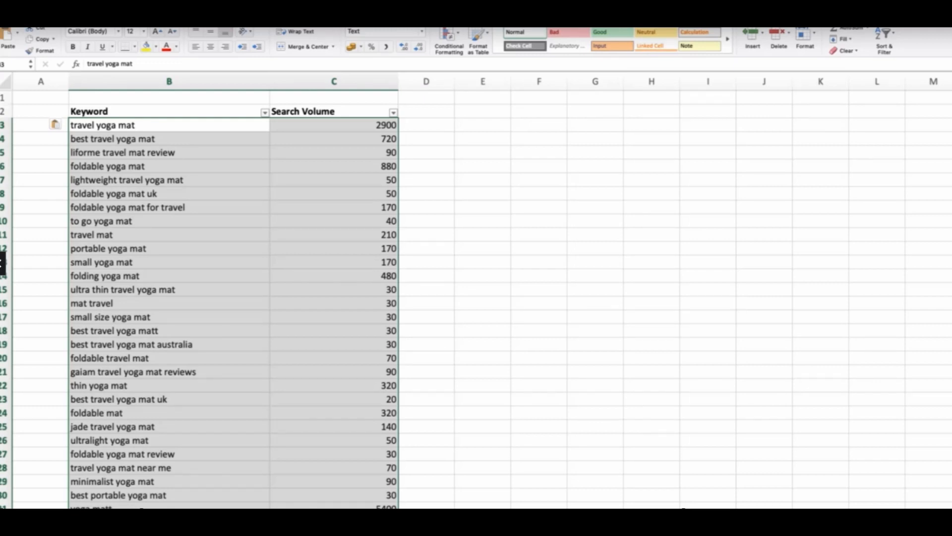
Filter the Keyword column to show only keywords that contain "travel".
click(231, 413)
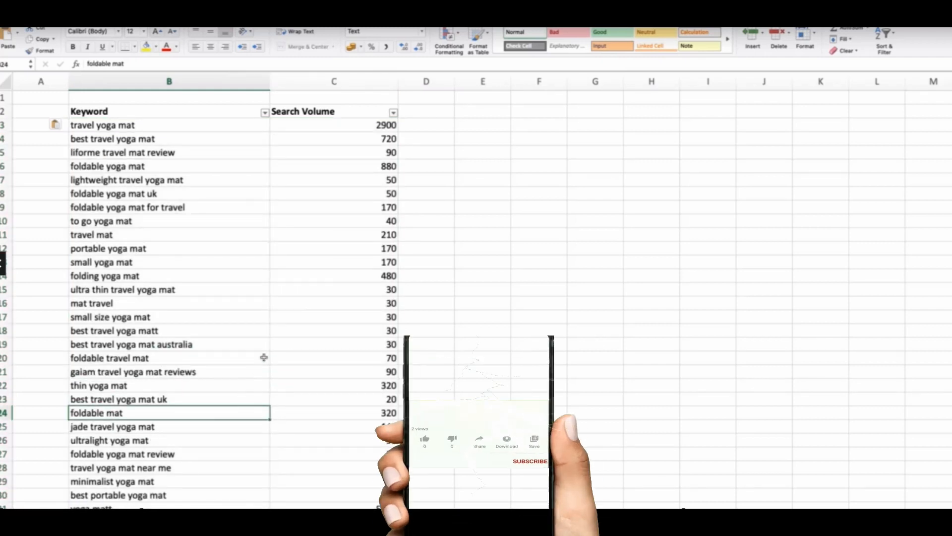
click(265, 114)
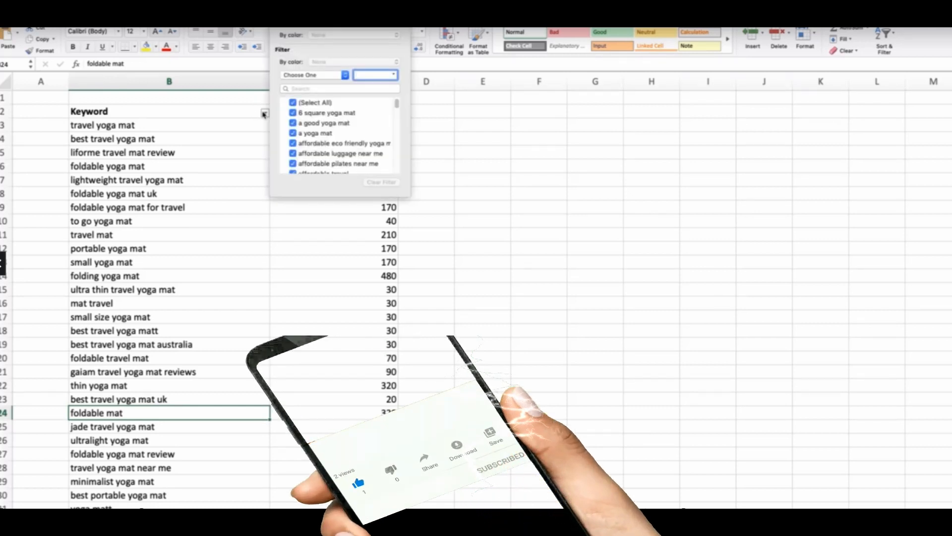
click(301, 76)
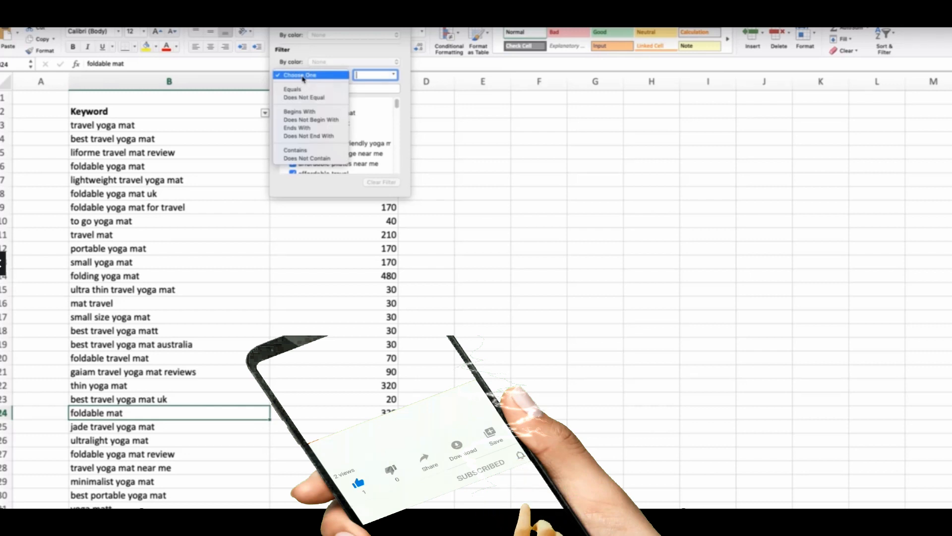
click(311, 151)
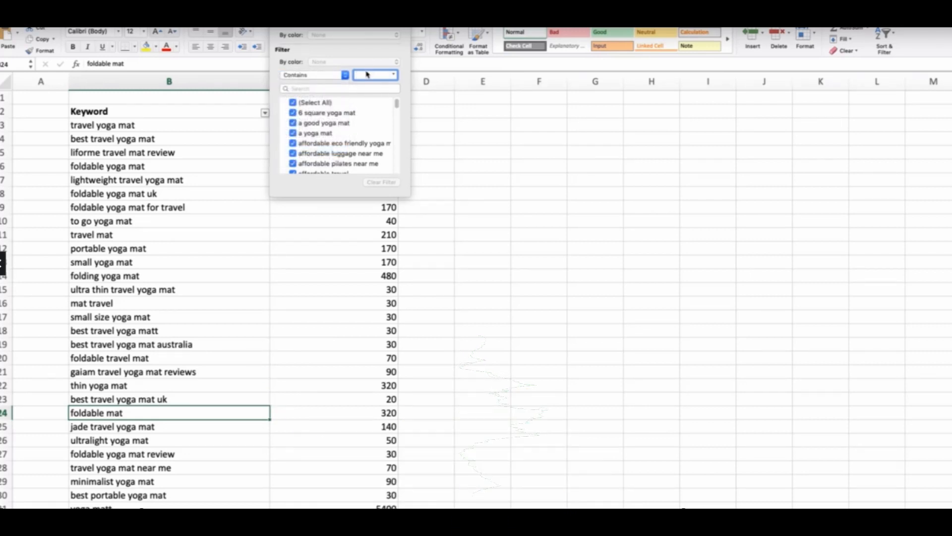
text(travel)
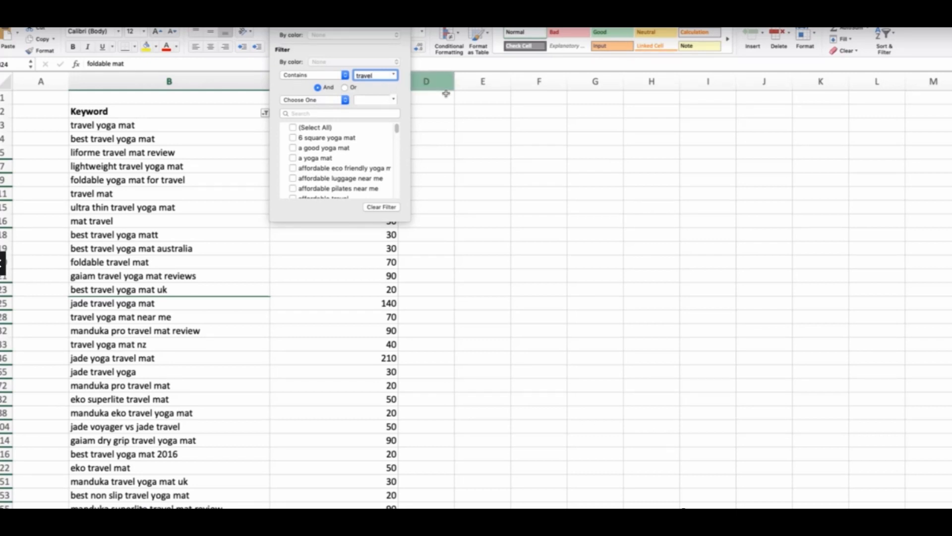
click(465, 131)
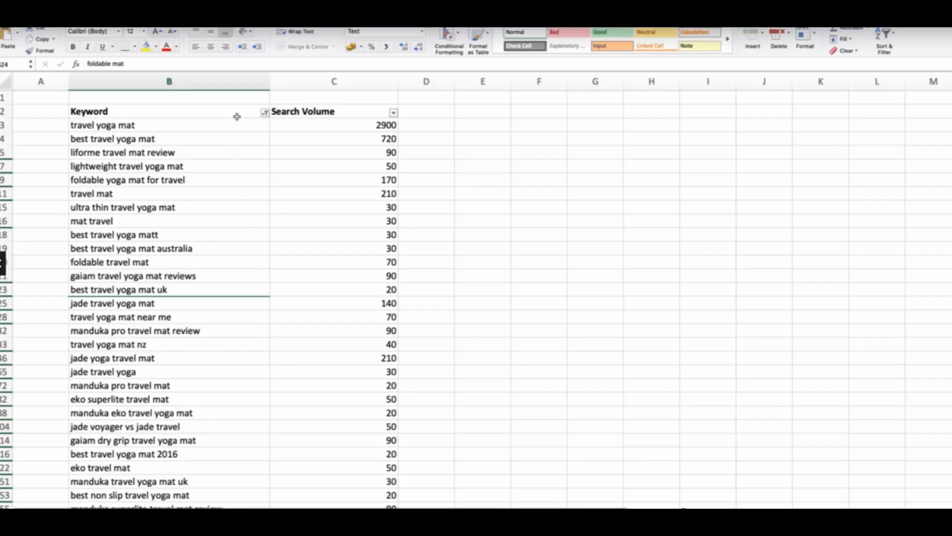
Copy the filtered keyword and search volume rows below the header and append them to the main keyword list starting at cell B28.
click(226, 75)
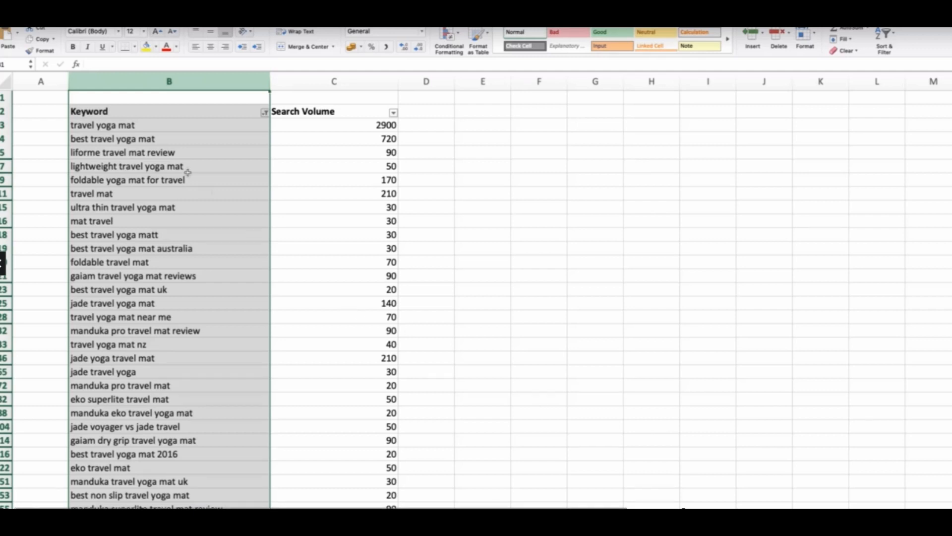
click(93, 111)
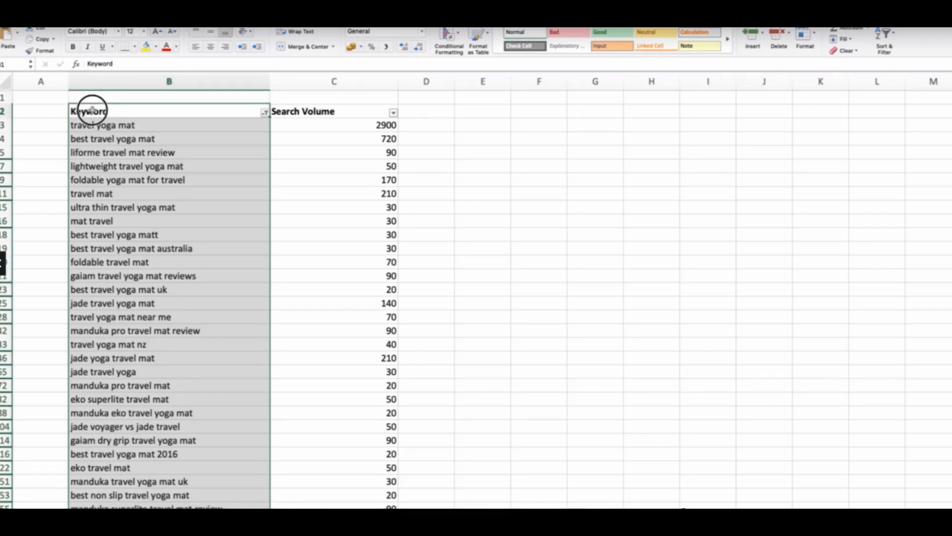
drag(147, 112, 233, 112)
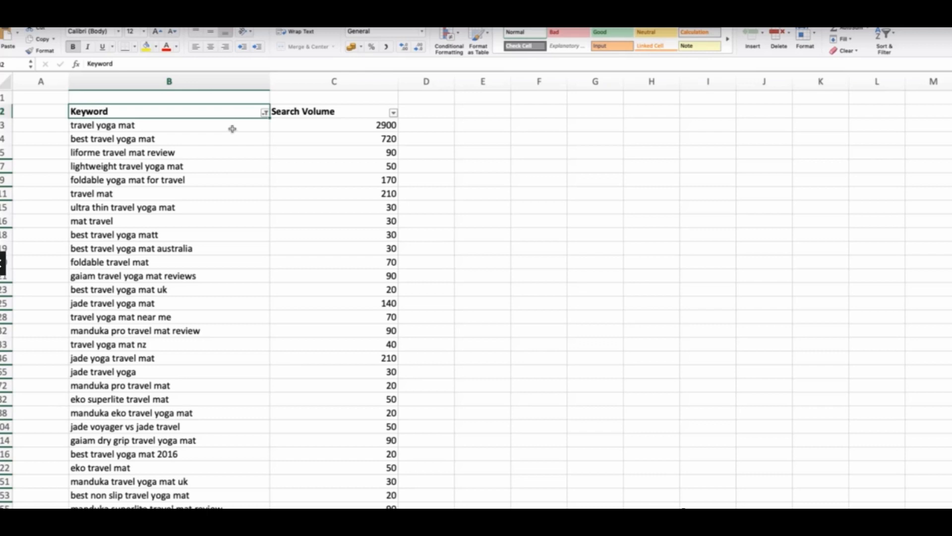
click(231, 127)
drag(270, 180, 375, 284)
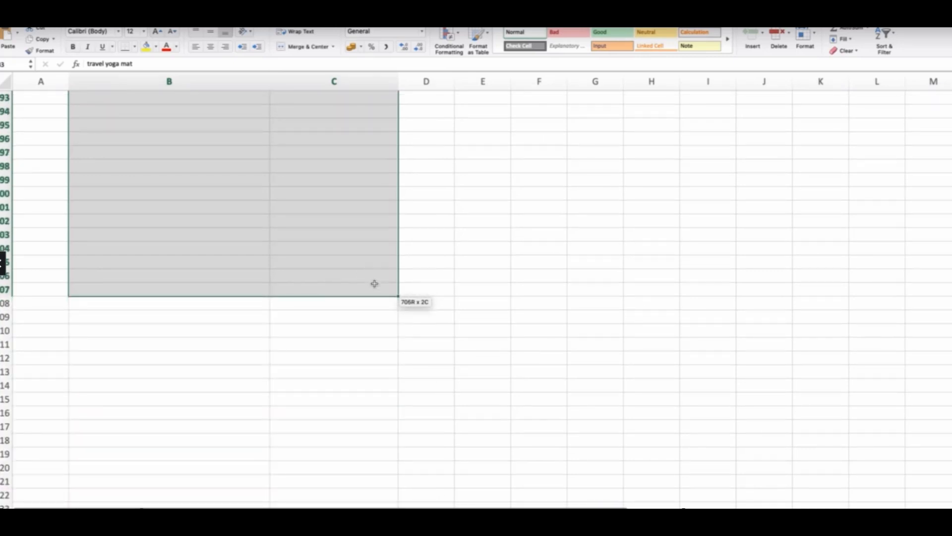
key(super+c)
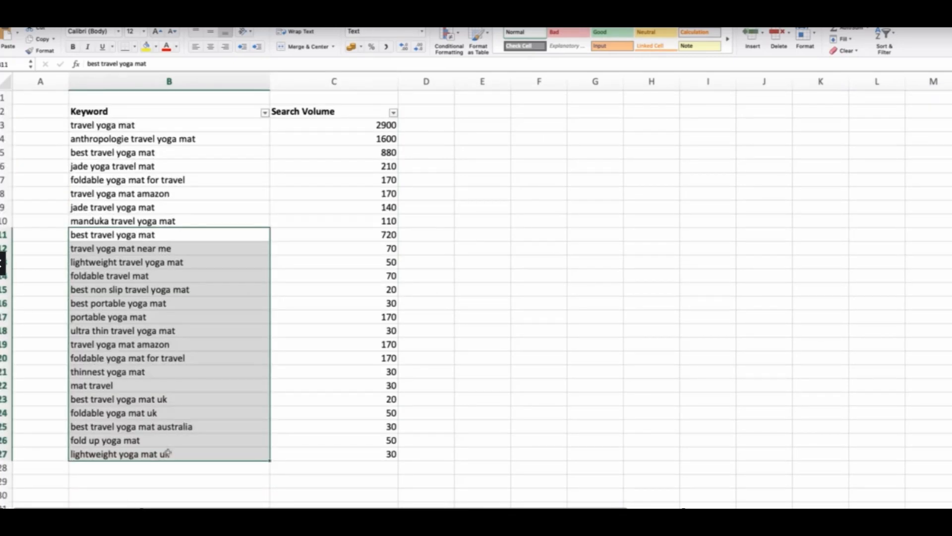
click(162, 468)
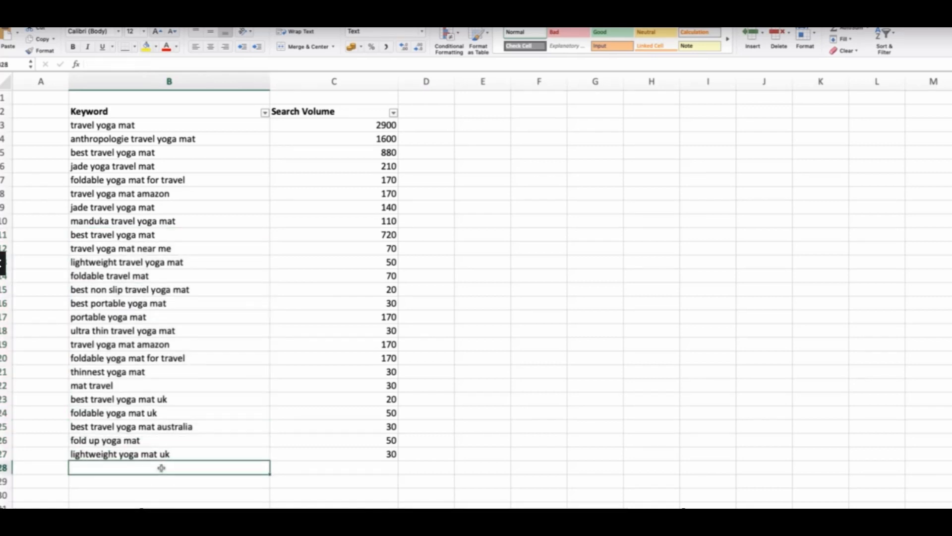
key(super+v)
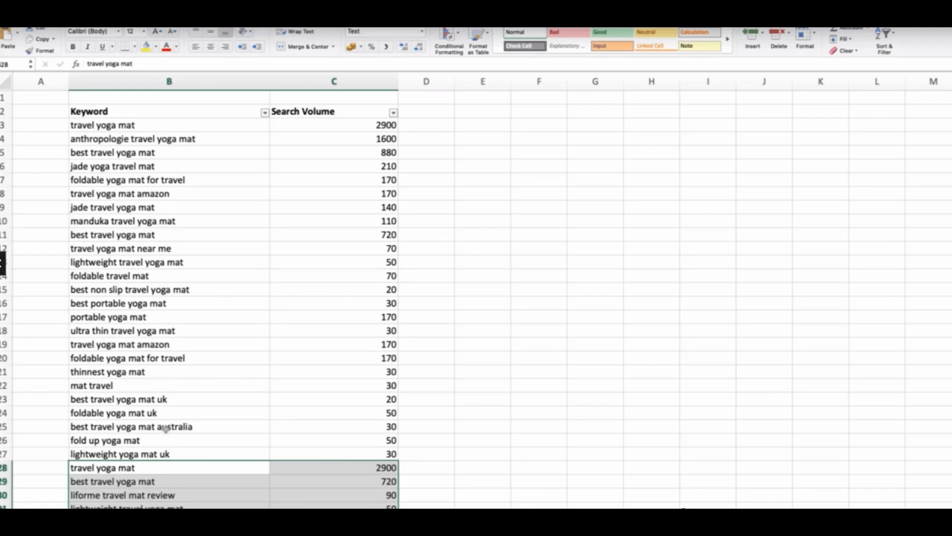
click(204, 81)
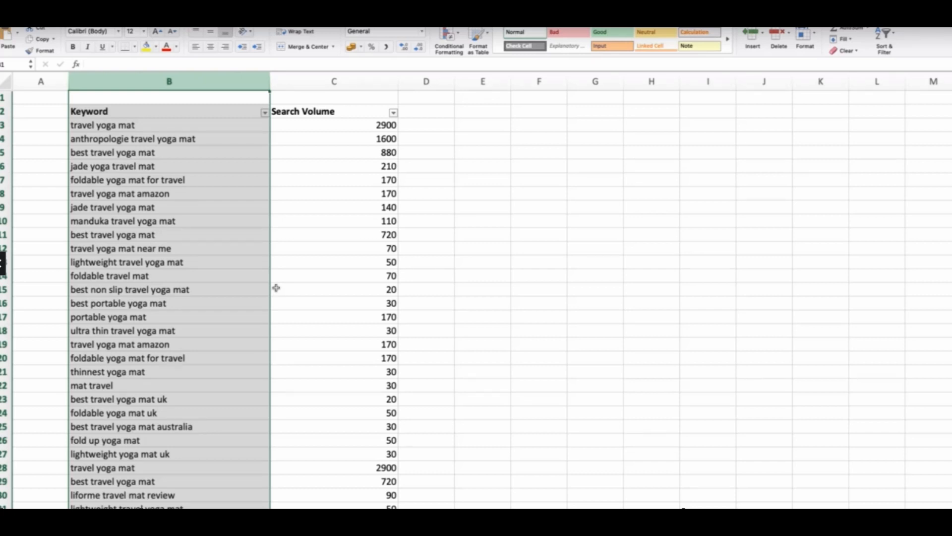
click(198, 223)
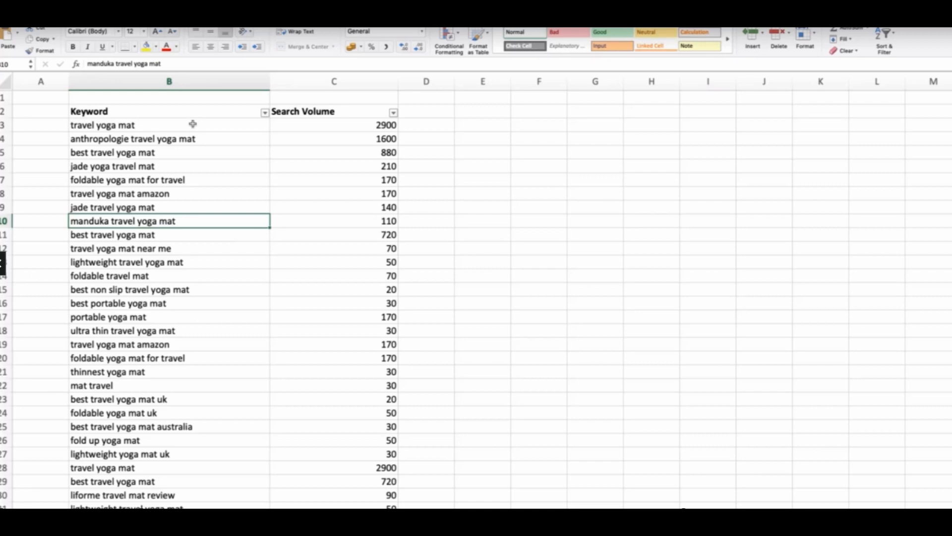
click(187, 81)
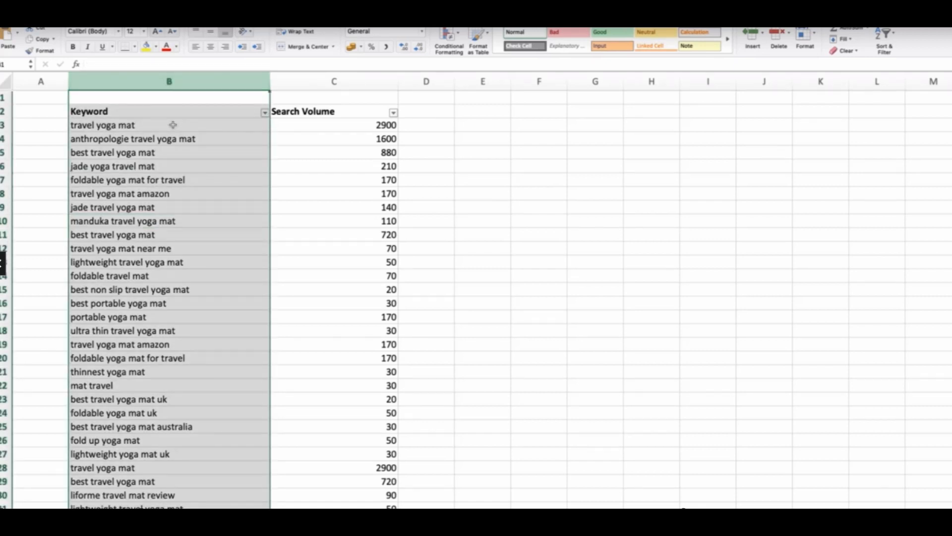
drag(173, 125, 174, 183)
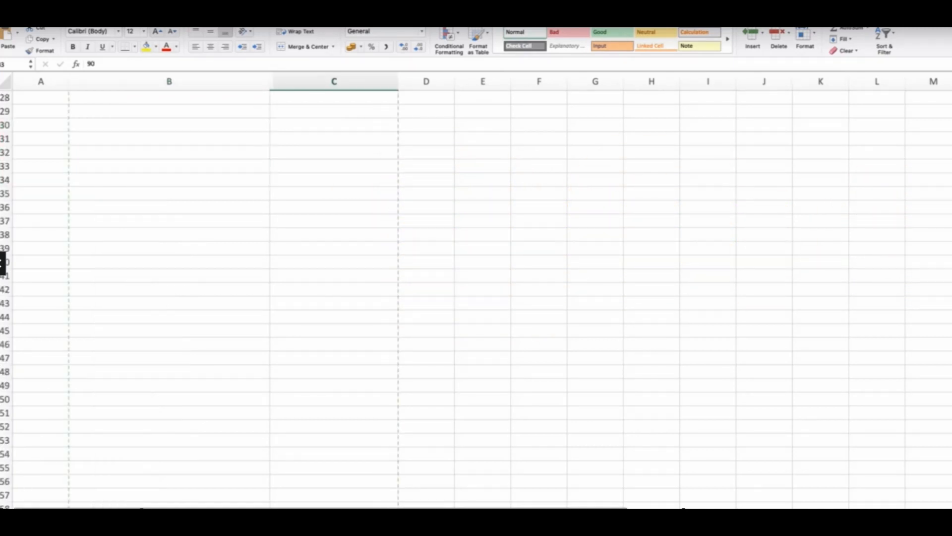
Change the Keyword column filter on the filter sheet to show only keywords that contain "towel".
scroll(235, 264, up, 15)
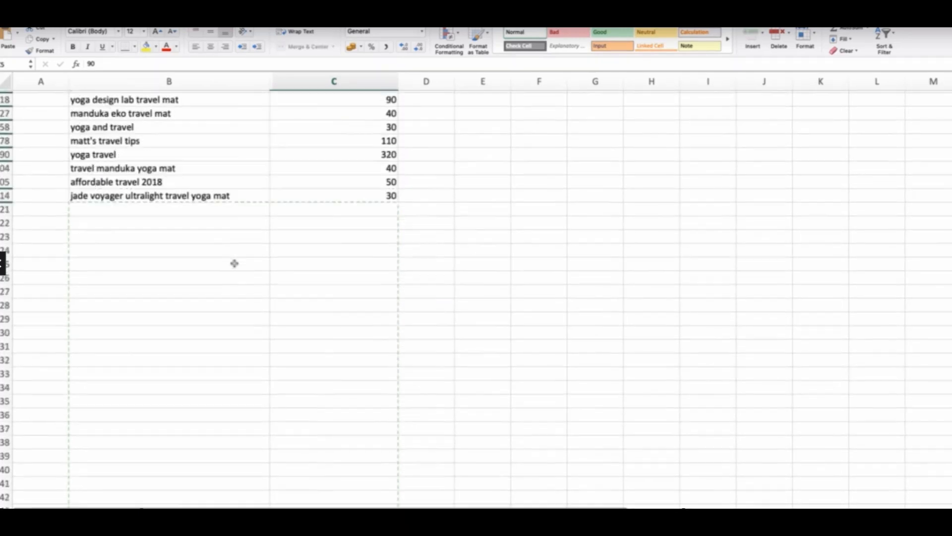
scroll(235, 263, up, 10)
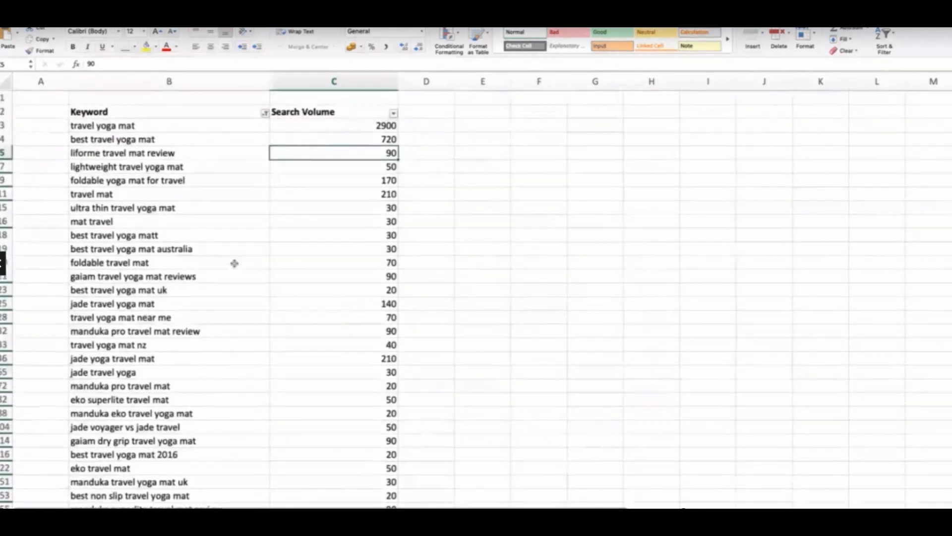
scroll(157, 378, down, 1)
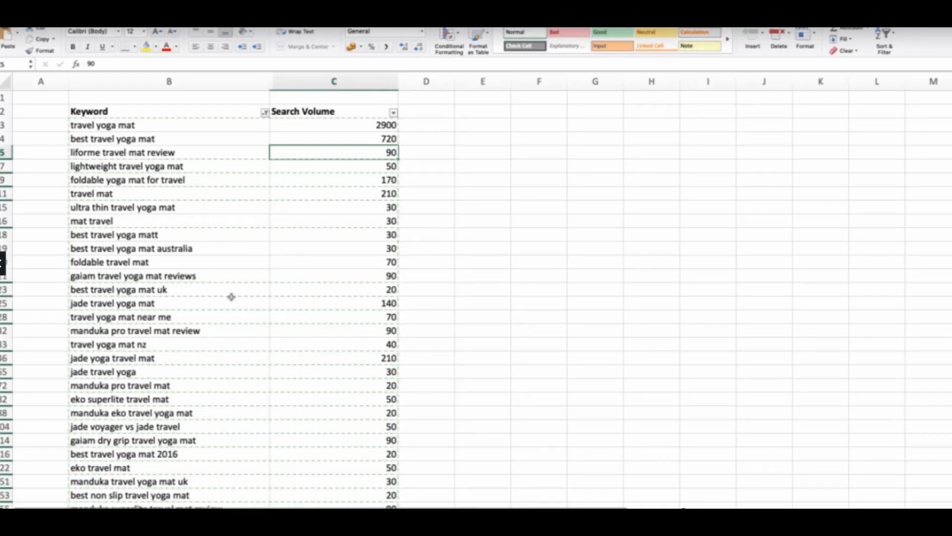
click(242, 114)
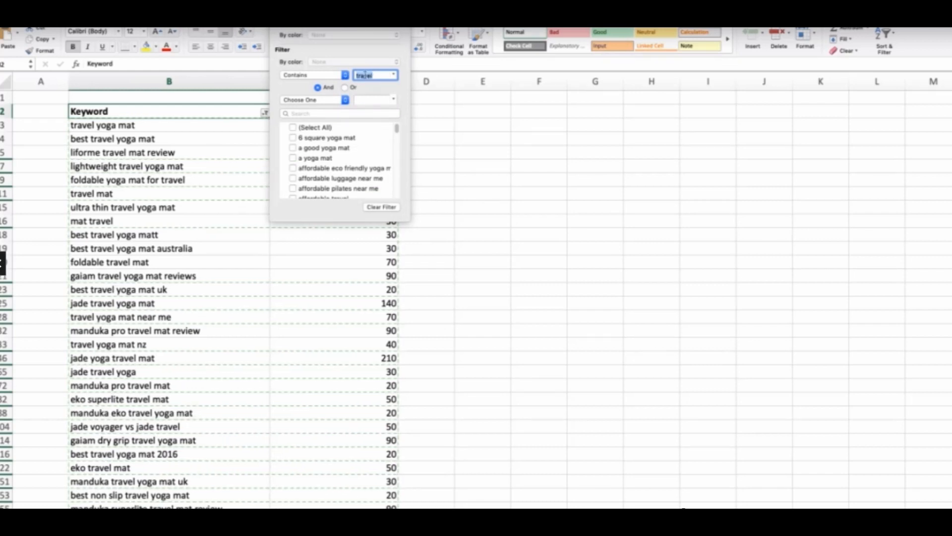
text(t)
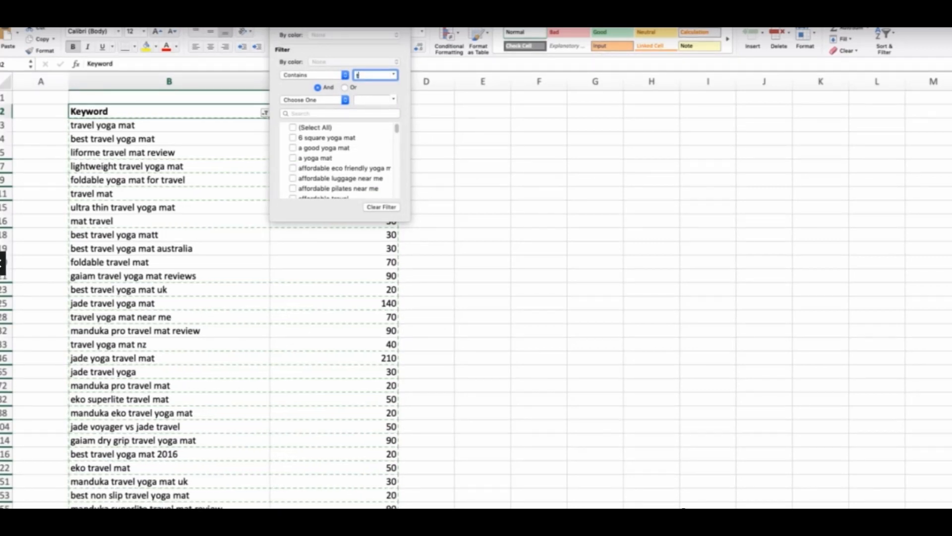
text(owel)
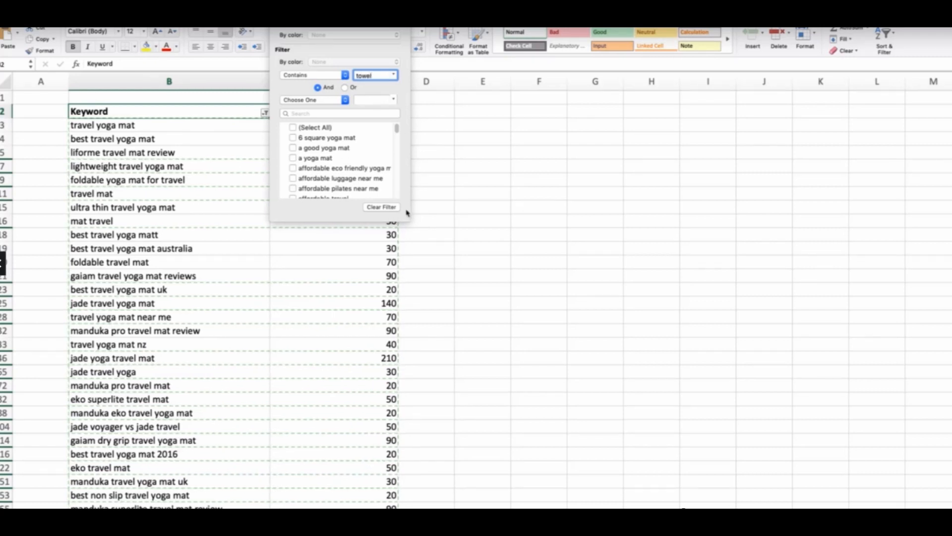
click(443, 195)
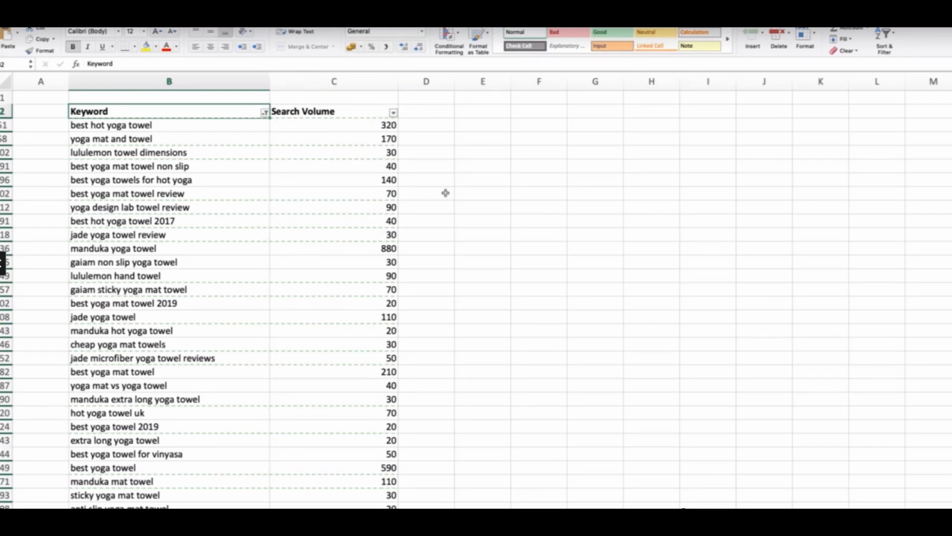
Copy the filtered towel keyword and search volume rows below the header and append them to the yoga mat towel list starting at cell B15.
click(138, 85)
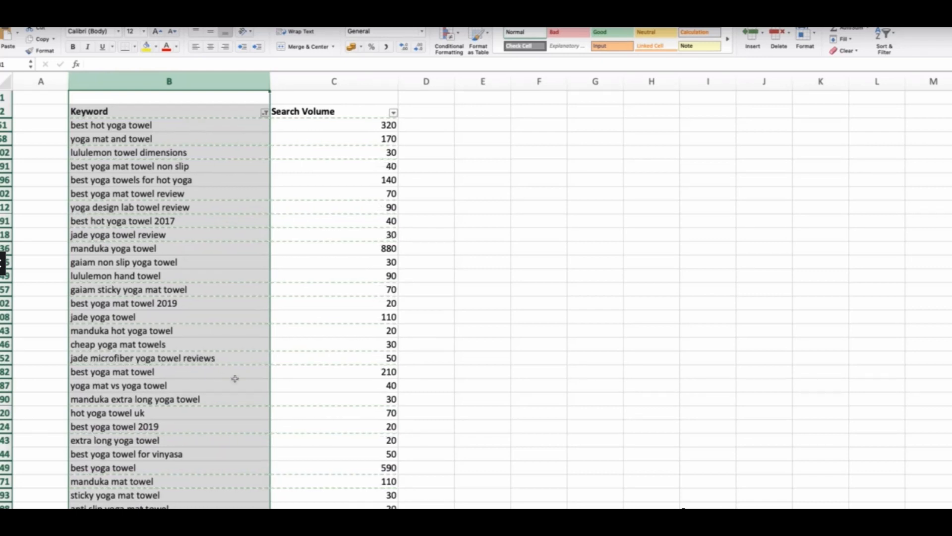
click(312, 327)
key(ctrl+shift+Down)
click(312, 326)
drag(207, 125, 351, 400)
key(super+c)
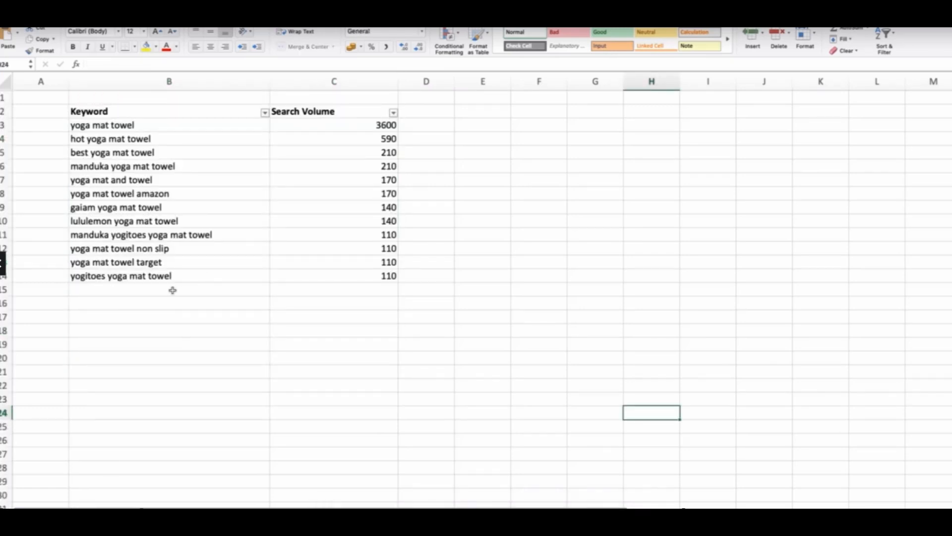
click(173, 290)
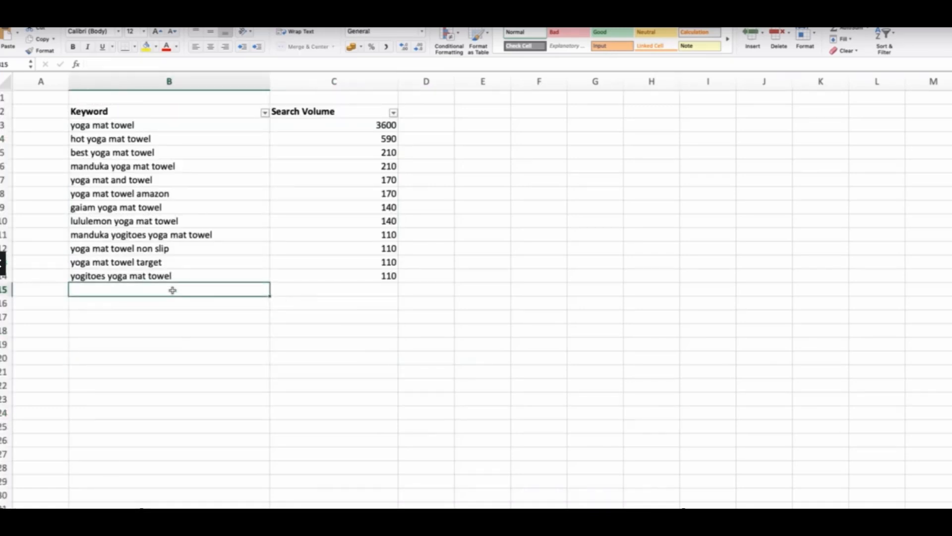
key(super+v)
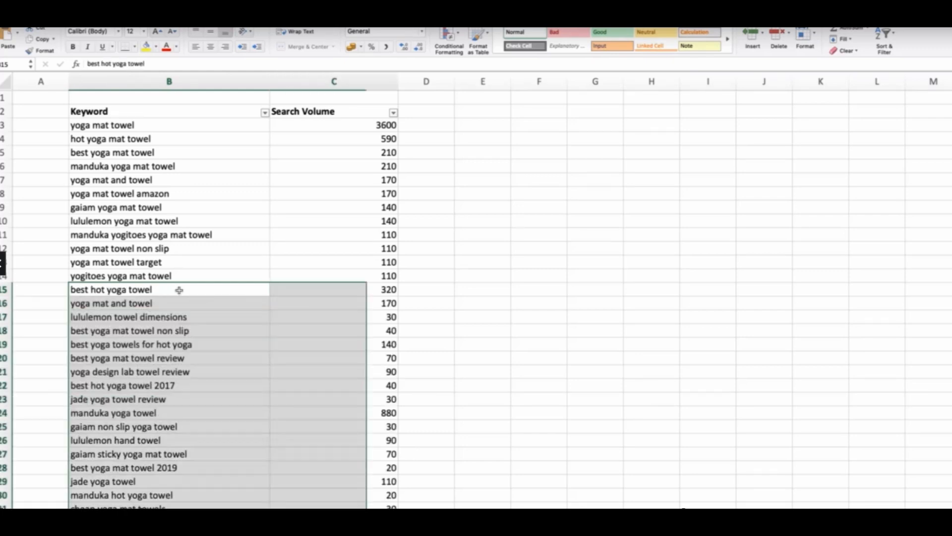
click(455, 341)
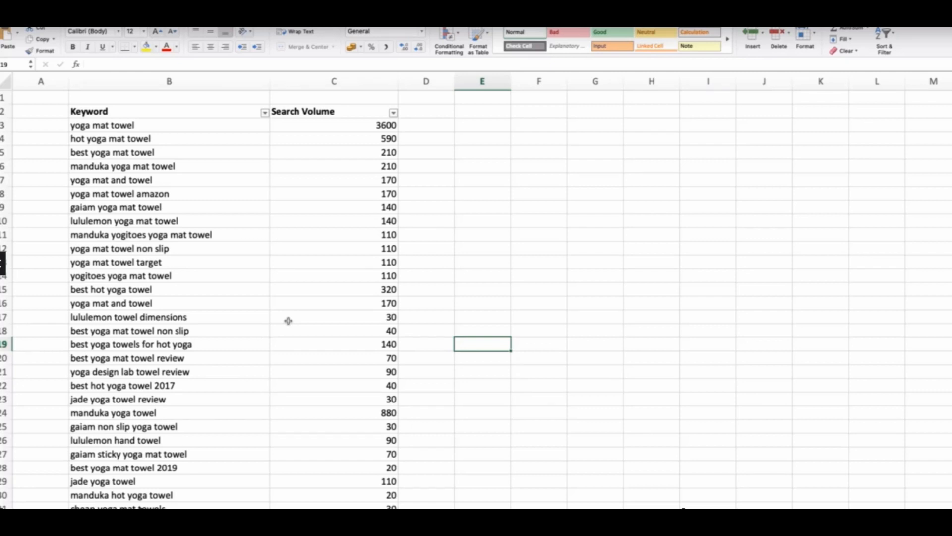
Switch to the browser's Google results for "travel yoga mat" and search for "yoga mat" instead.
key(ctrl+Right)
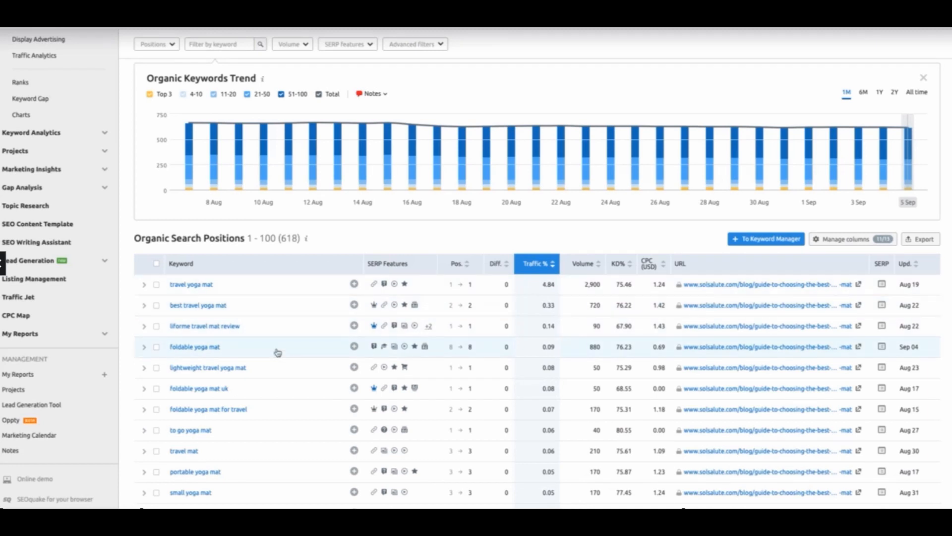
click(218, 20)
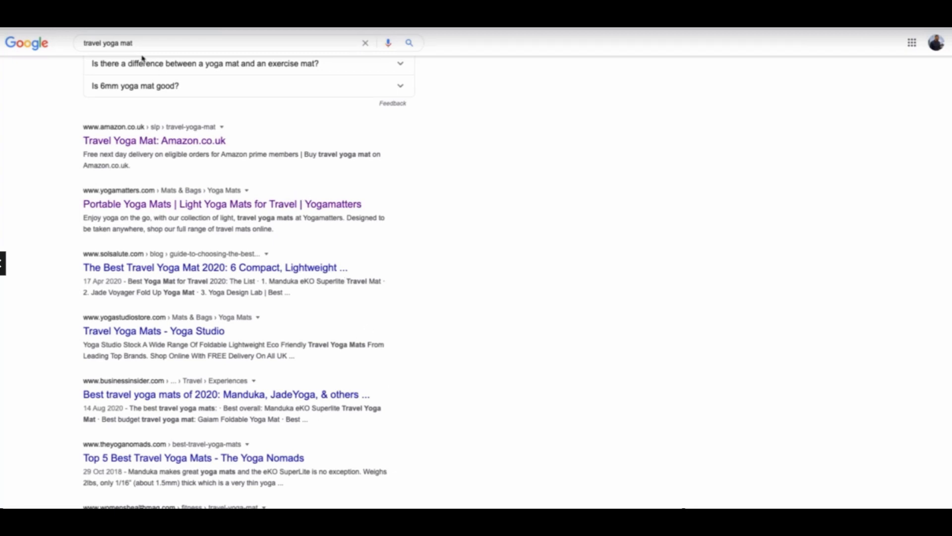
triple_click(114, 44)
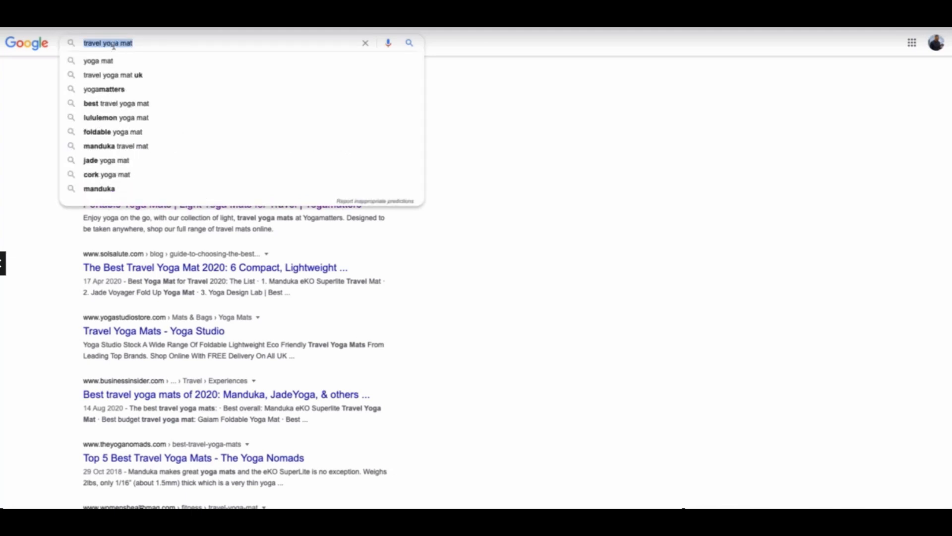
click(118, 40)
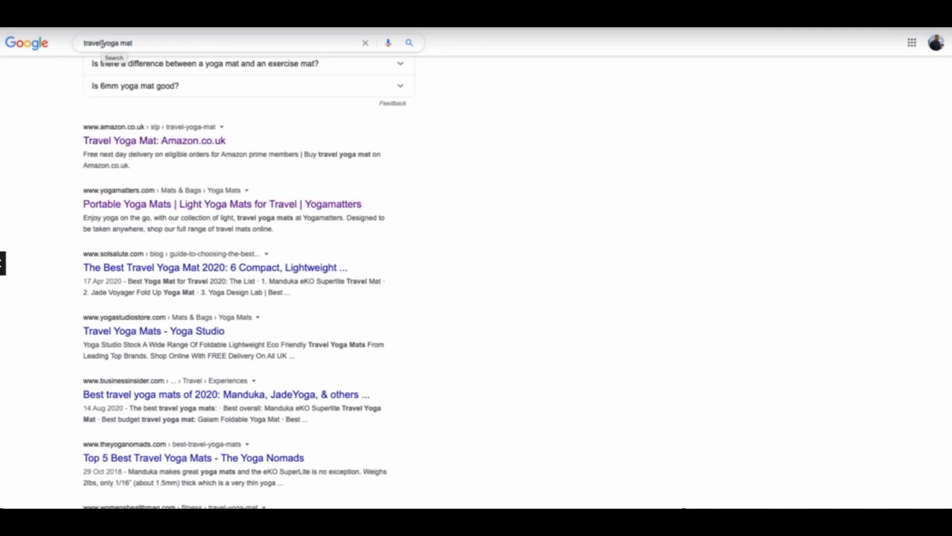
double_click(88, 41)
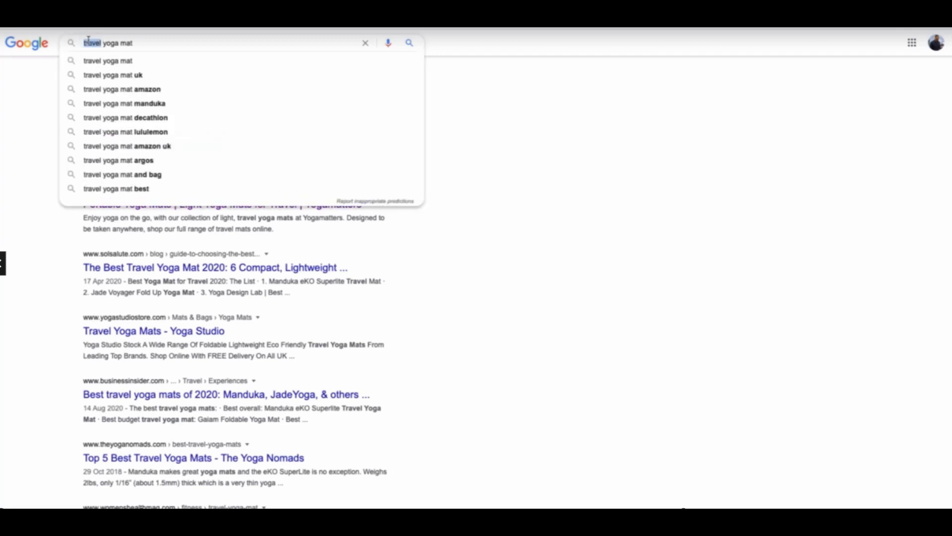
key(BackSpace)
key(Return)
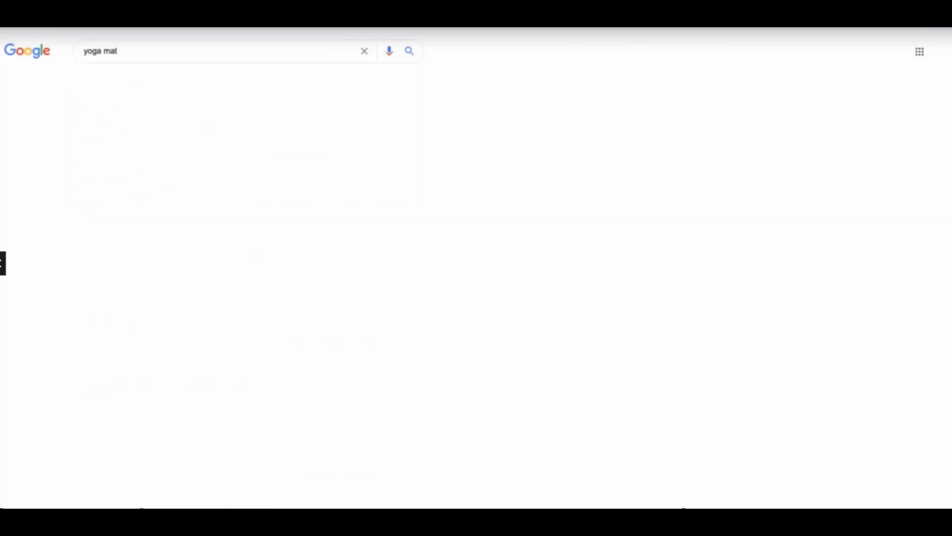
Search Google for "yoga brick" and look through the ranking pages in the results.
click(106, 50)
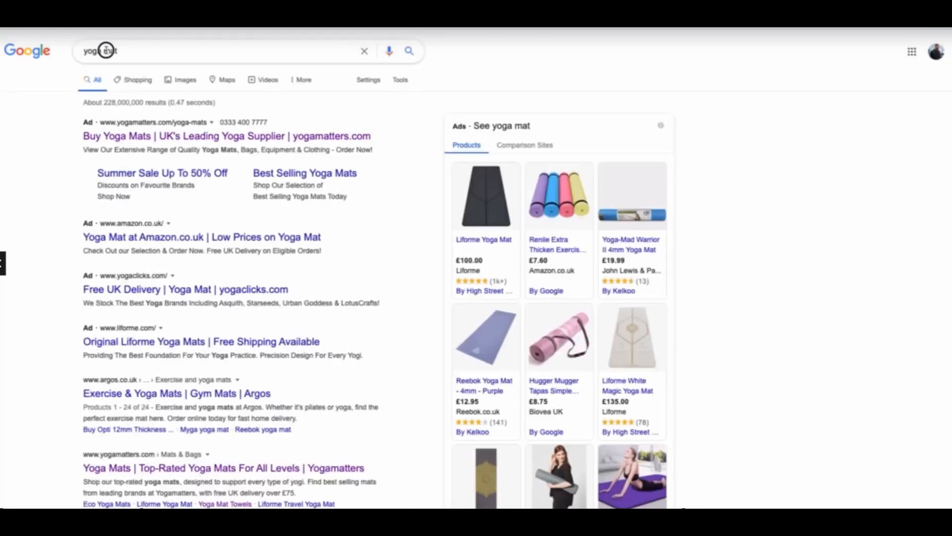
double_click(106, 50)
text(br)
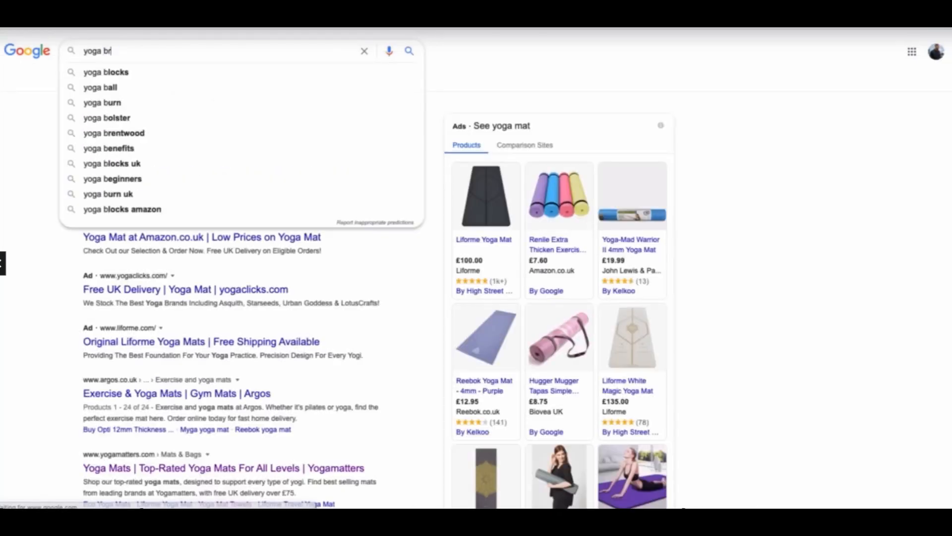
text(ic)
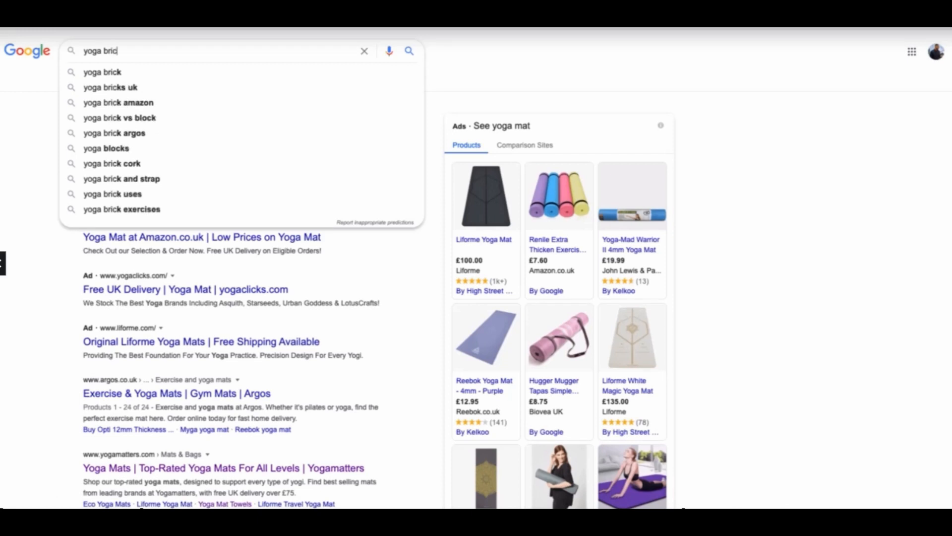
text(k)
key(Return)
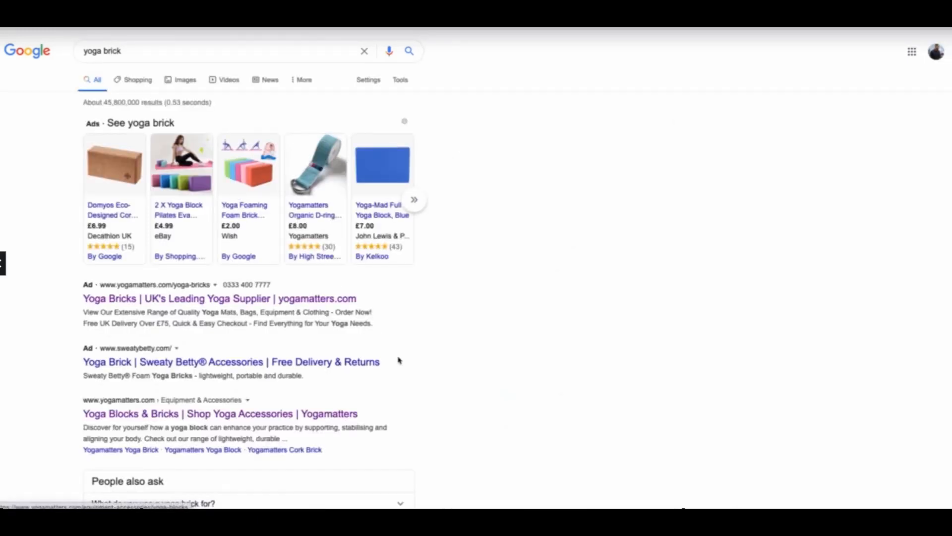
scroll(399, 361, down, 6)
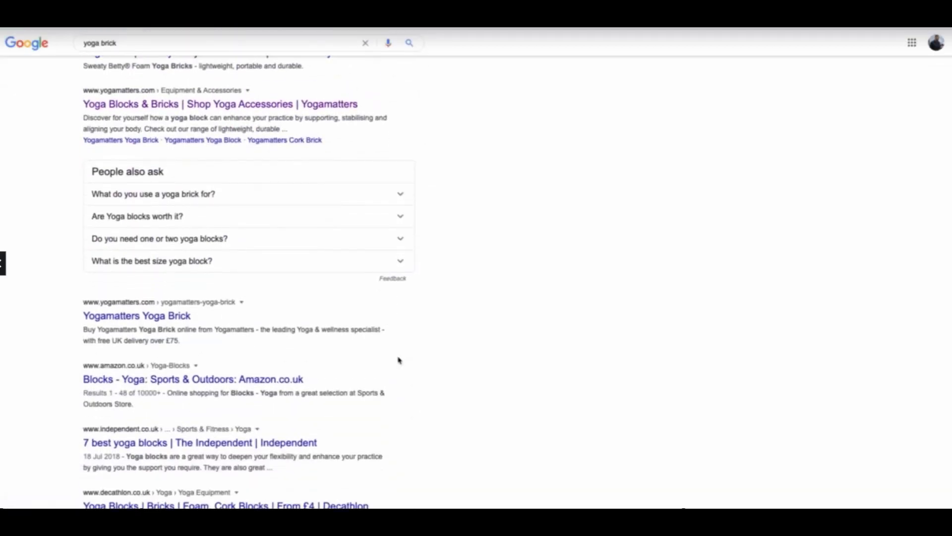
scroll(400, 360, down, 3)
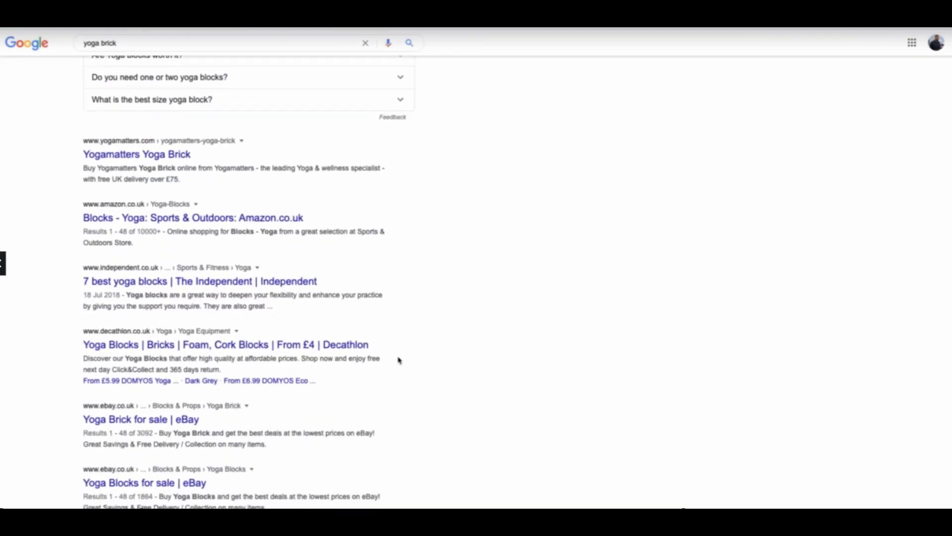